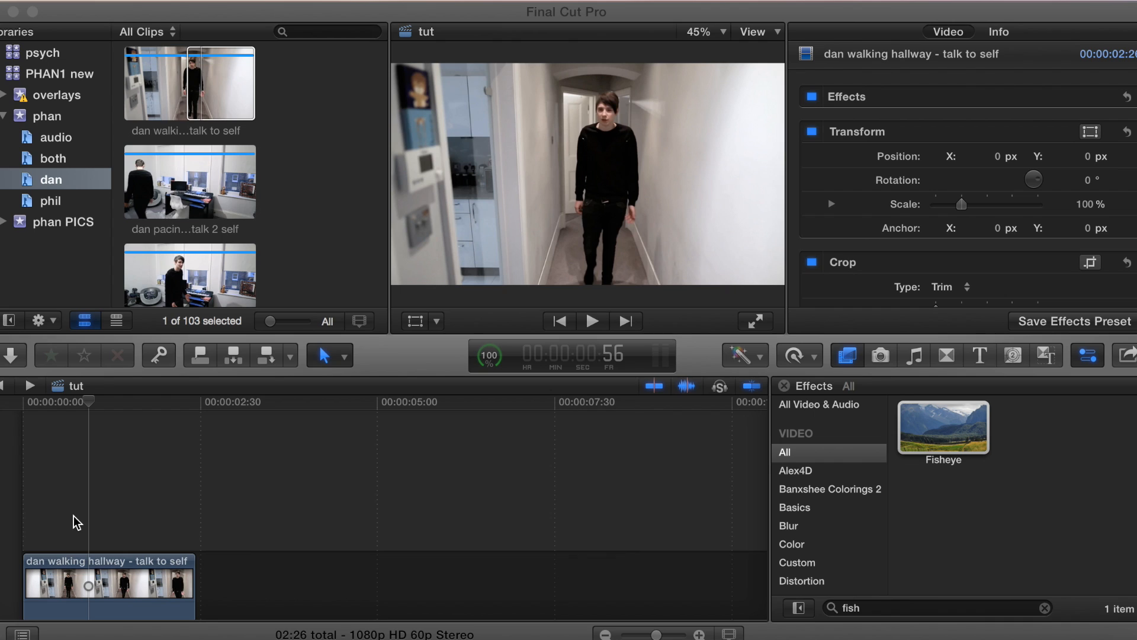
# - Place a Custom generator above the hallway clip, starting at the beginning of the timeline
pyautogui.click(51, 400)
pyautogui.click(85, 418)
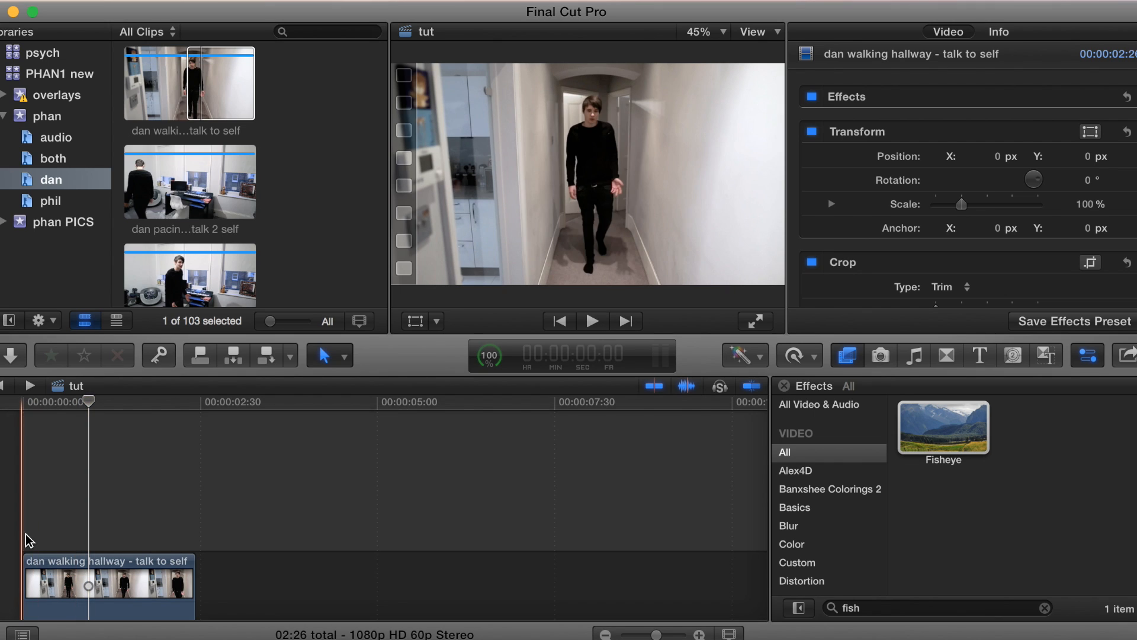
pyautogui.click(1013, 361)
pyautogui.scroll(-5, 947, 509)
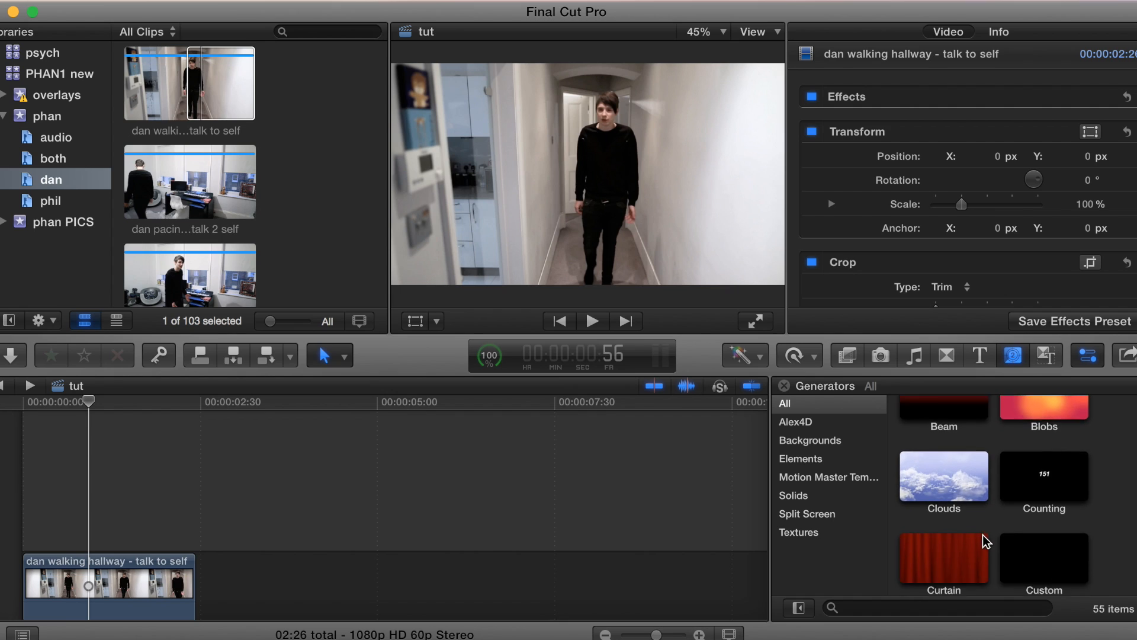
pyautogui.moveTo(1054, 494); pyautogui.dragTo(3, 521)
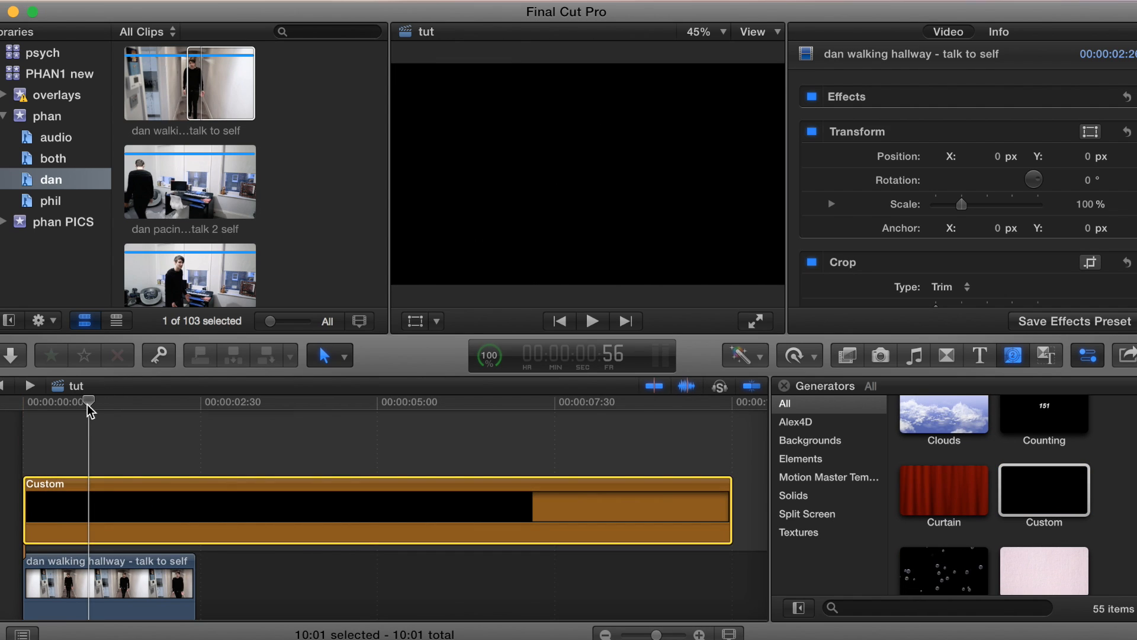
# - Cut the Custom generator at the end of the hallway clip and delete the excess part
pyautogui.moveTo(87, 404); pyautogui.dragTo(197, 413)
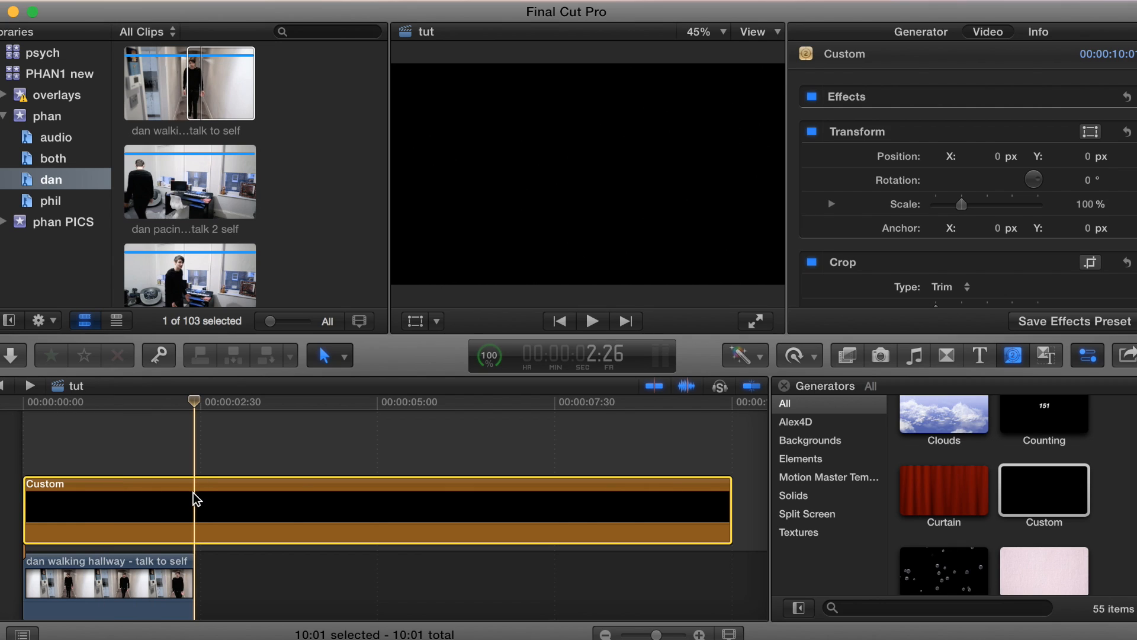
pyautogui.press('super+b')
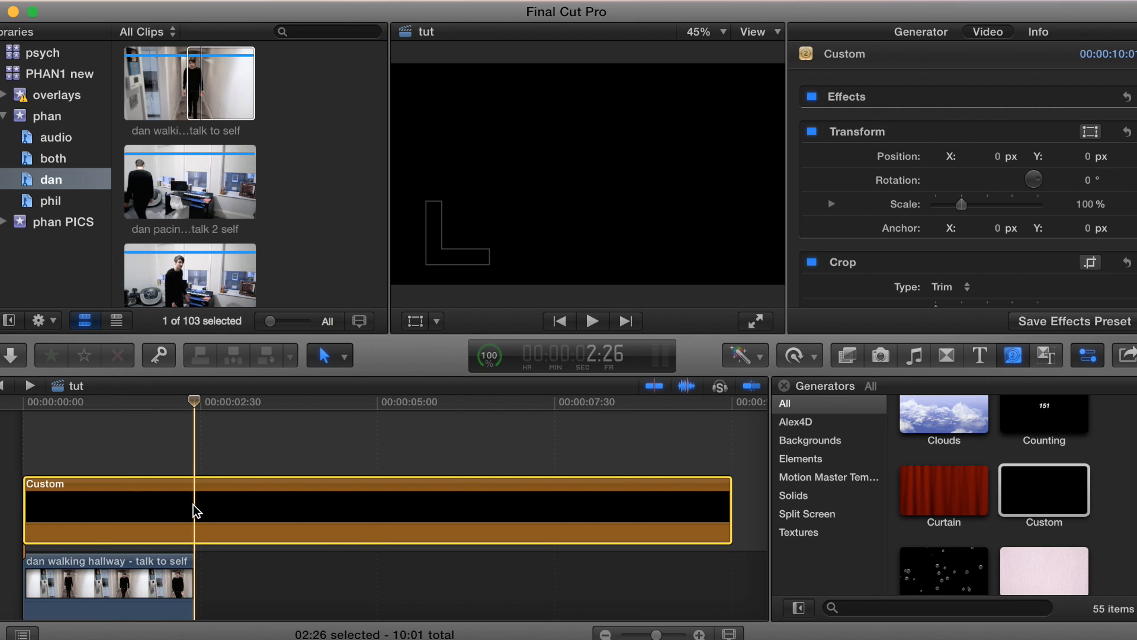
pyautogui.click(299, 510)
pyautogui.press('Delete')
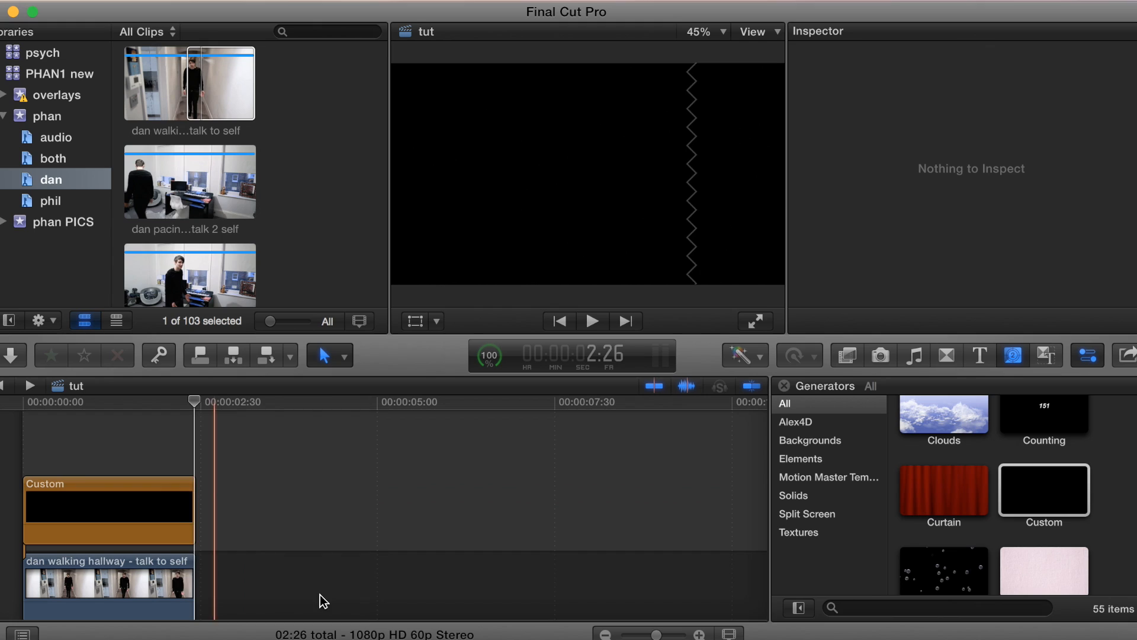
# - Transform the black generator at the first frame, moving it straight up to a Y position of about 508.8 px
pyautogui.click(130, 509)
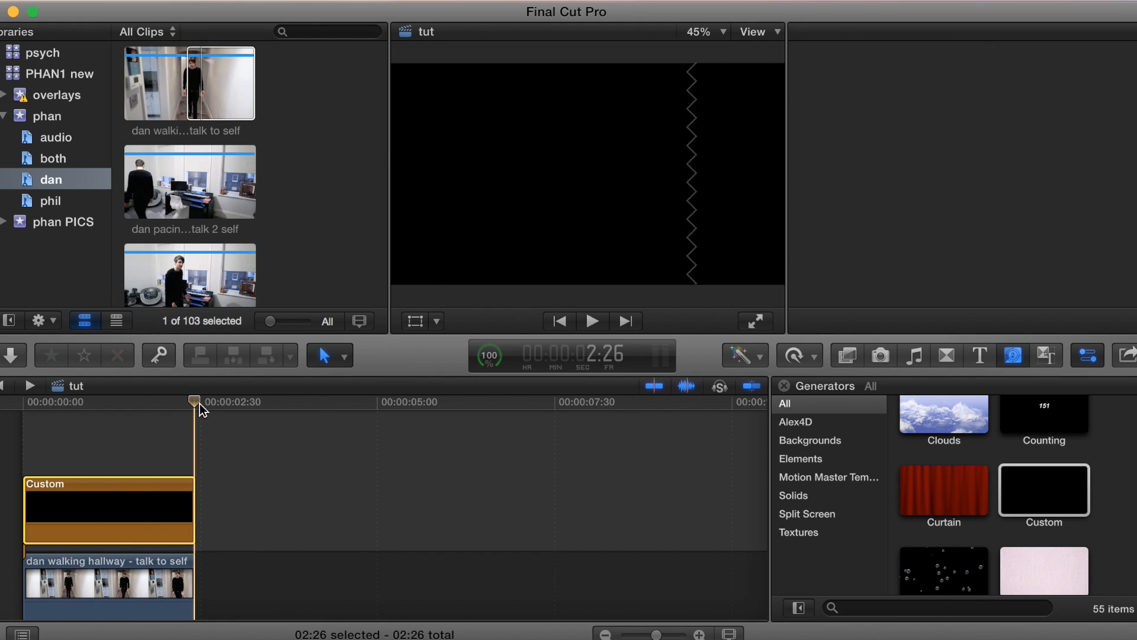
pyautogui.press('super+4')
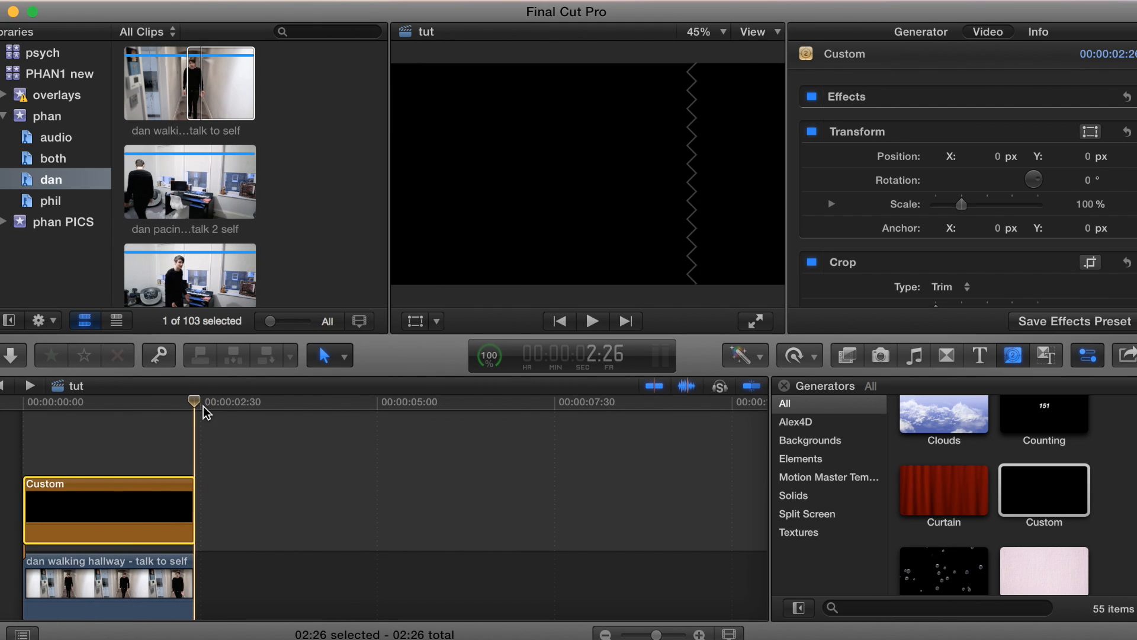
pyautogui.press('Home')
pyautogui.click(415, 320)
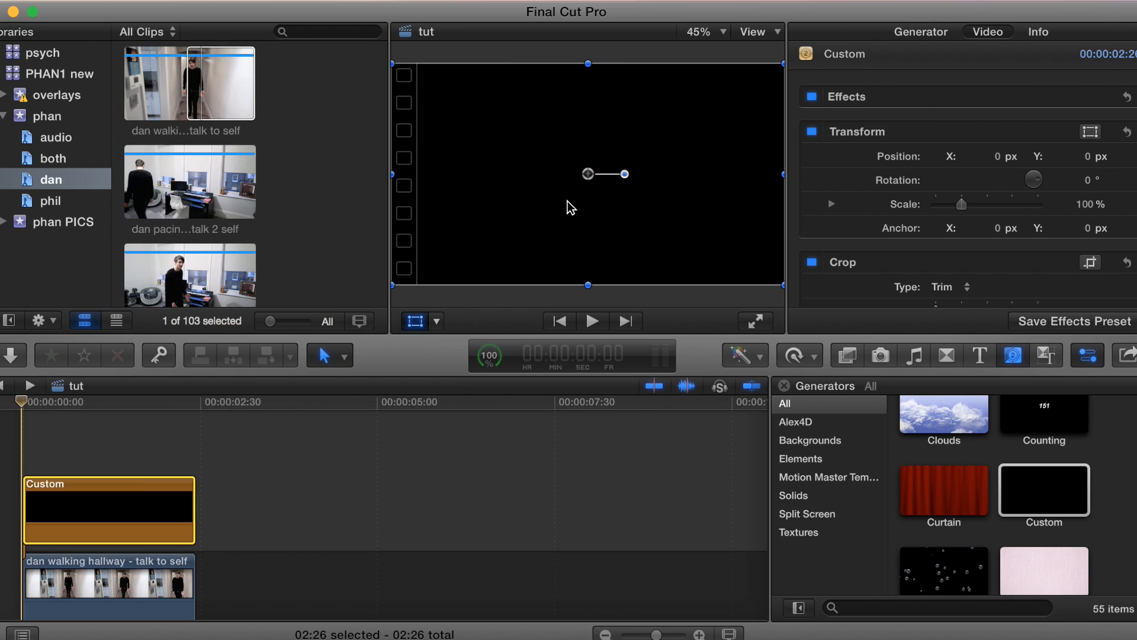
pyautogui.moveTo(588, 174); pyautogui.dragTo(588, 70)
pyautogui.click(750, 62)
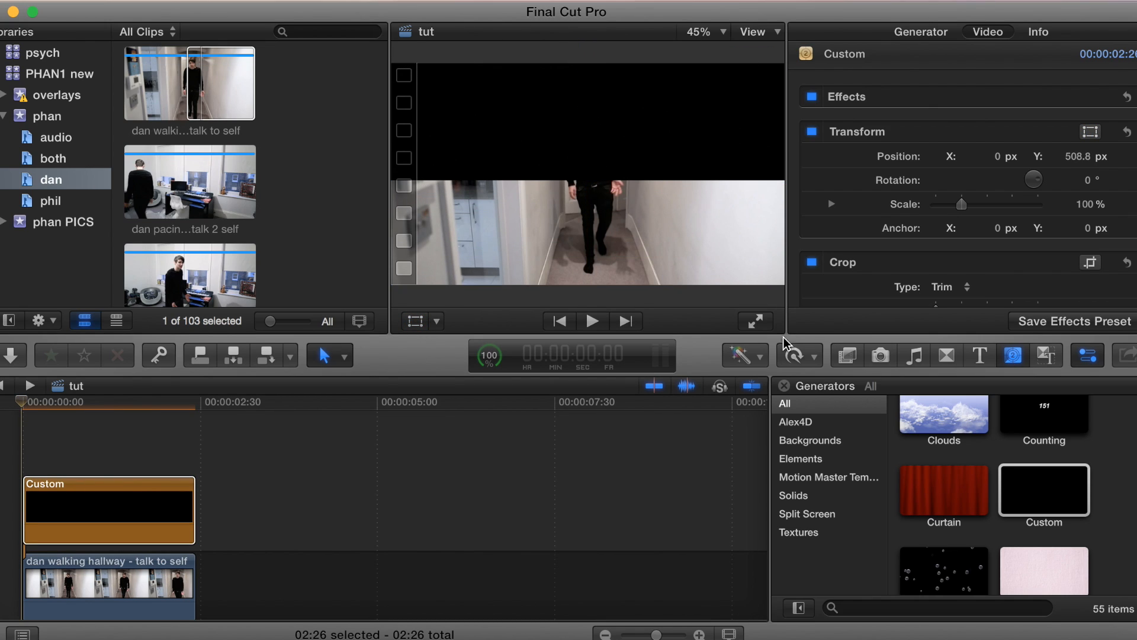
# - Search the effects for "fish" and apply Fisheye to the black generator
pyautogui.click(848, 359)
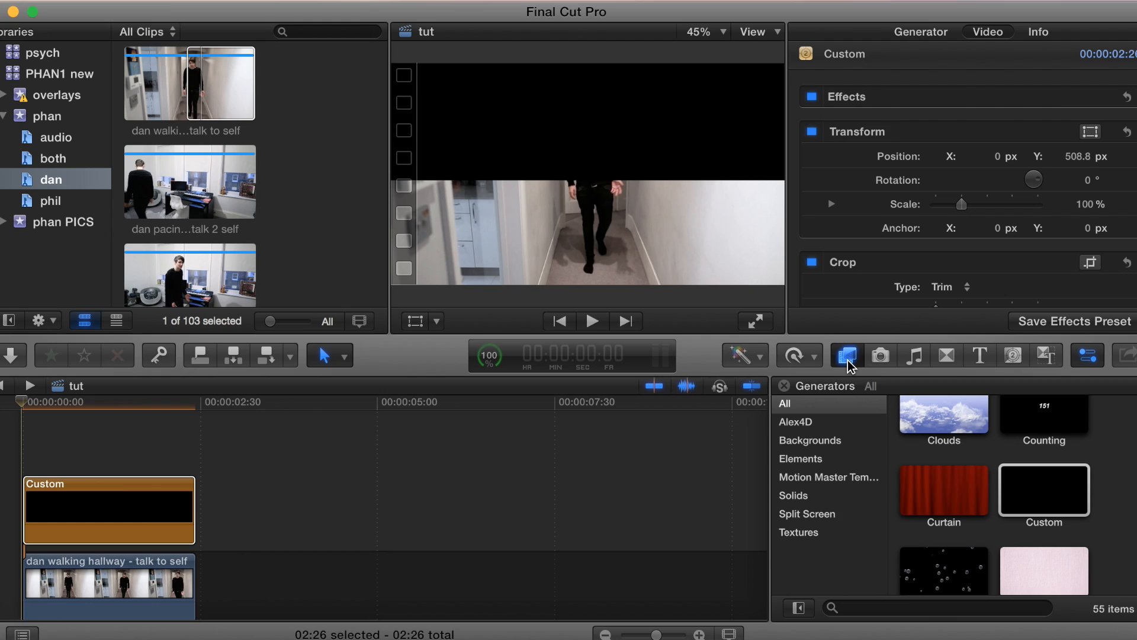
pyautogui.click(874, 607)
pyautogui.write('fish')
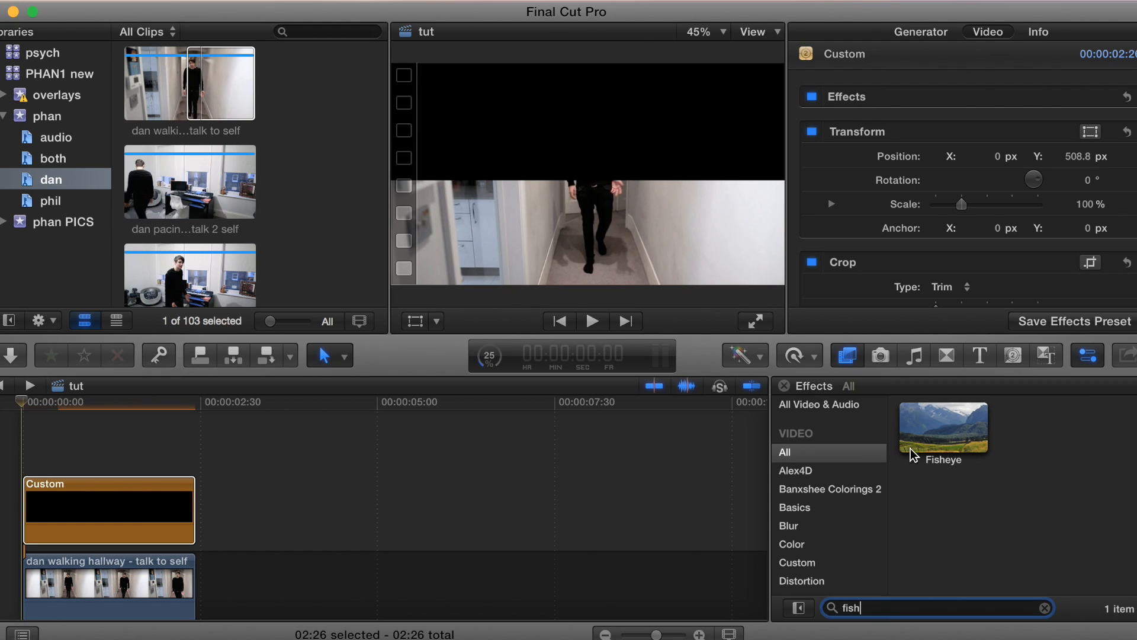
pyautogui.moveTo(959, 417); pyautogui.dragTo(100, 519)
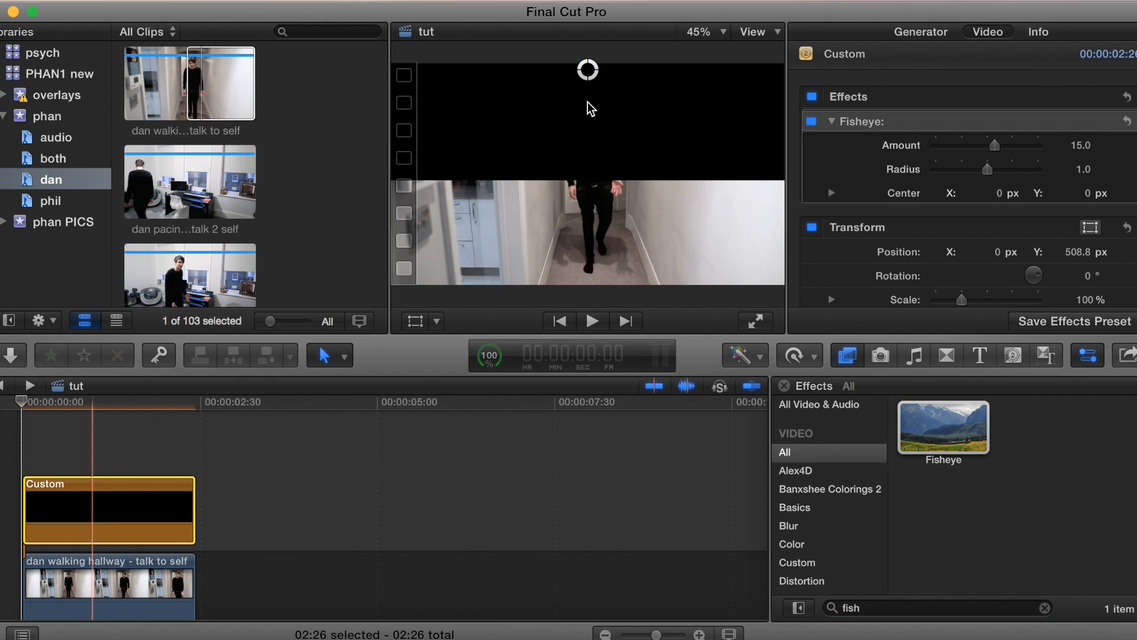
# - Curve the generator's lower edge with Fisheye amount 50, radius 1.11 and center Y -0.85, at 120% scale and Y position 331.8 px
pyautogui.moveTo(589, 107); pyautogui.dragTo(584, 257)
pyautogui.moveTo(1000, 148)
pyautogui.mouseDown()
pyautogui.moveTo(985, 171)
pyautogui.moveTo(996, 176)
pyautogui.moveTo(993, 150)
pyautogui.moveTo(1012, 148)
pyautogui.mouseUp()
pyautogui.moveTo(962, 300); pyautogui.dragTo(971, 303)
pyautogui.click(751, 57)
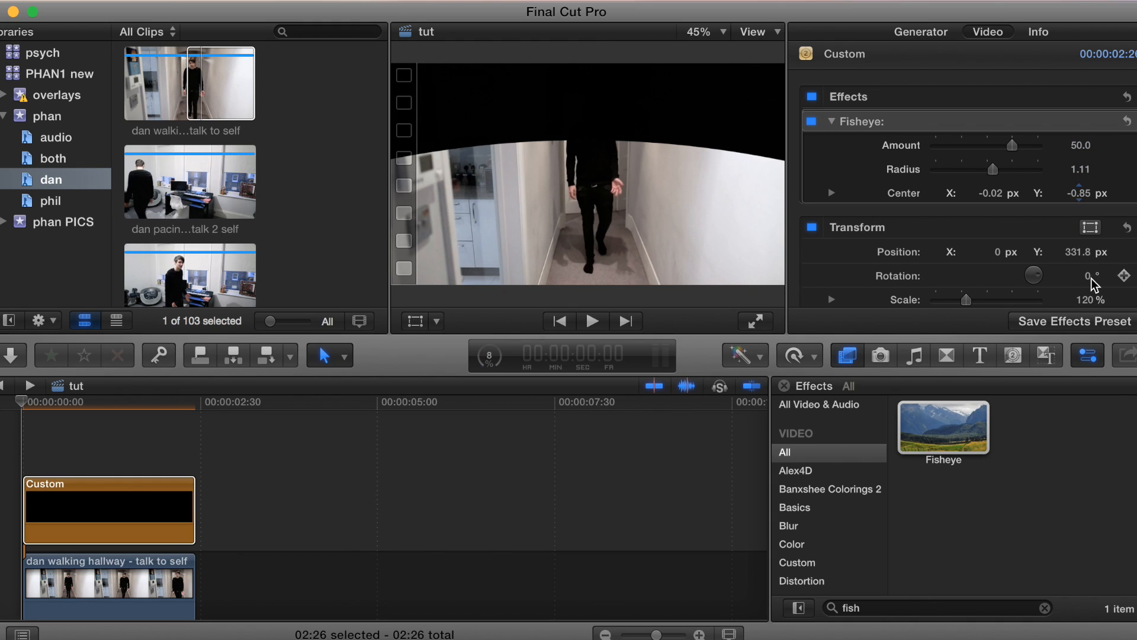
# - Raise the black generator out of the frame to Y position 849.2 px and keyframe its transform at the first frame
pyautogui.scroll(-2, 1092, 282)
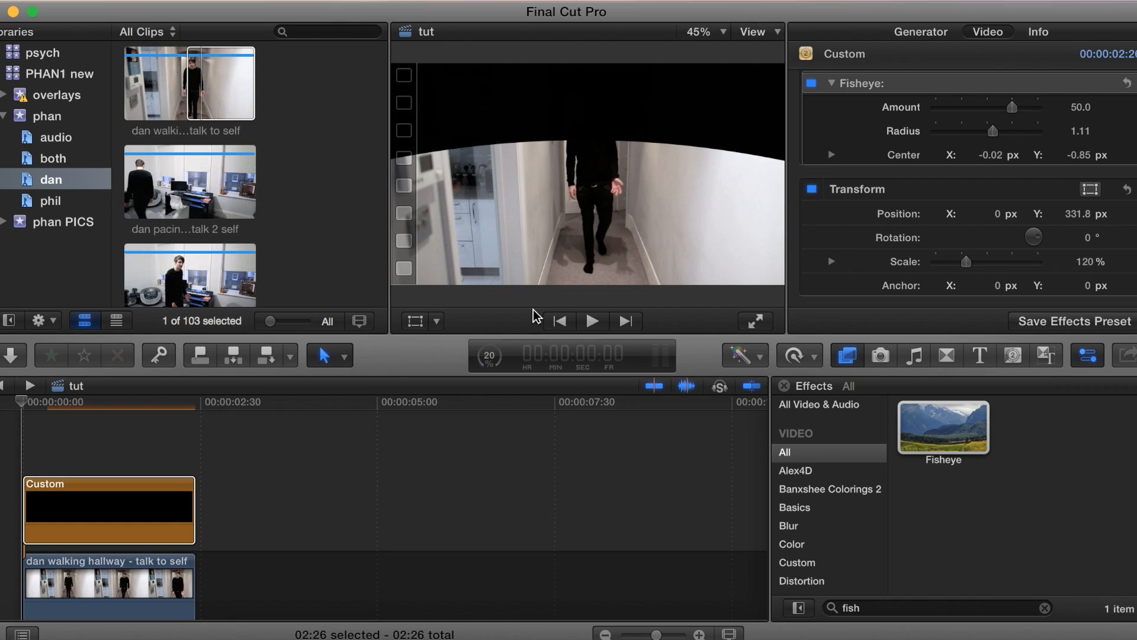
pyautogui.click(416, 321)
pyautogui.moveTo(592, 112); pyautogui.dragTo(590, 95)
pyautogui.click(752, 58)
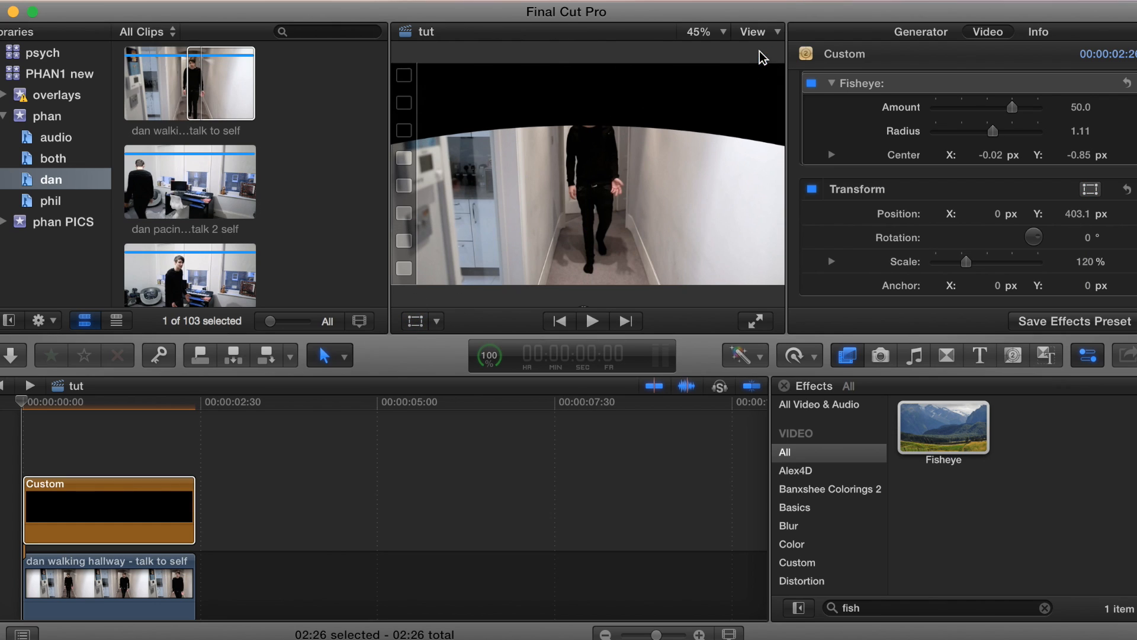
pyautogui.click(415, 321)
pyautogui.moveTo(588, 93); pyautogui.dragTo(557, 79)
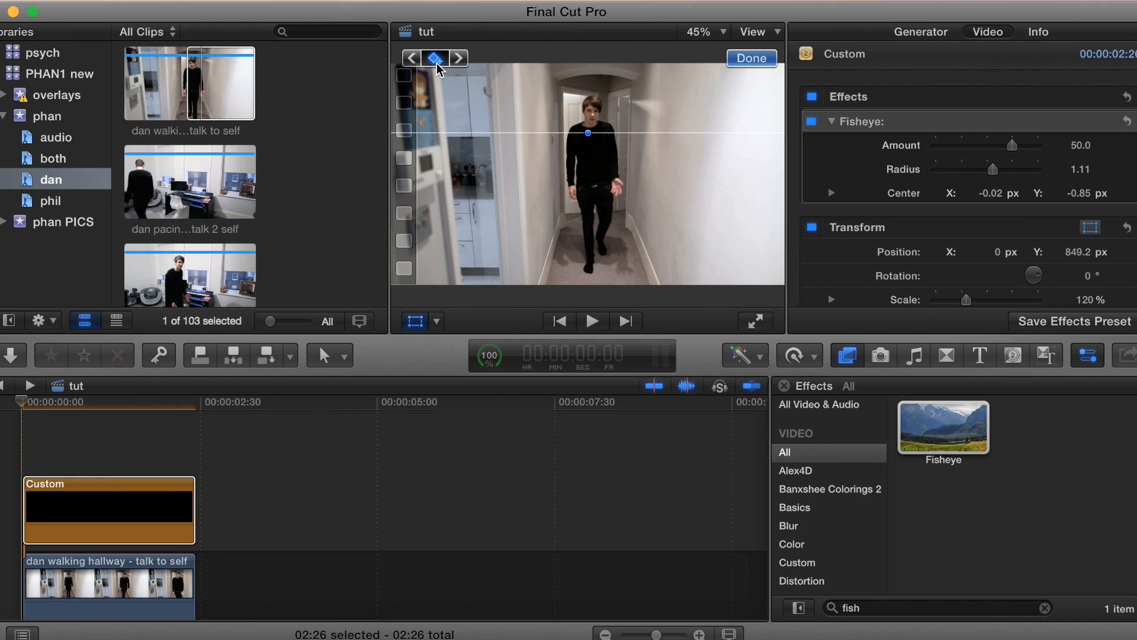
pyautogui.click(435, 57)
# - Lower the black generator to Y position 211.1 px at frame 13 and hold it there with a position keyframe at frame 17
pyautogui.press('Right')
pyautogui.press('Right')
pyautogui.press('Right')
pyautogui.press('Right')
pyautogui.press('Right')
pyautogui.press('Right')
pyautogui.press('Right')
pyautogui.press('Right')
pyautogui.press('Right')
pyautogui.press('Right')
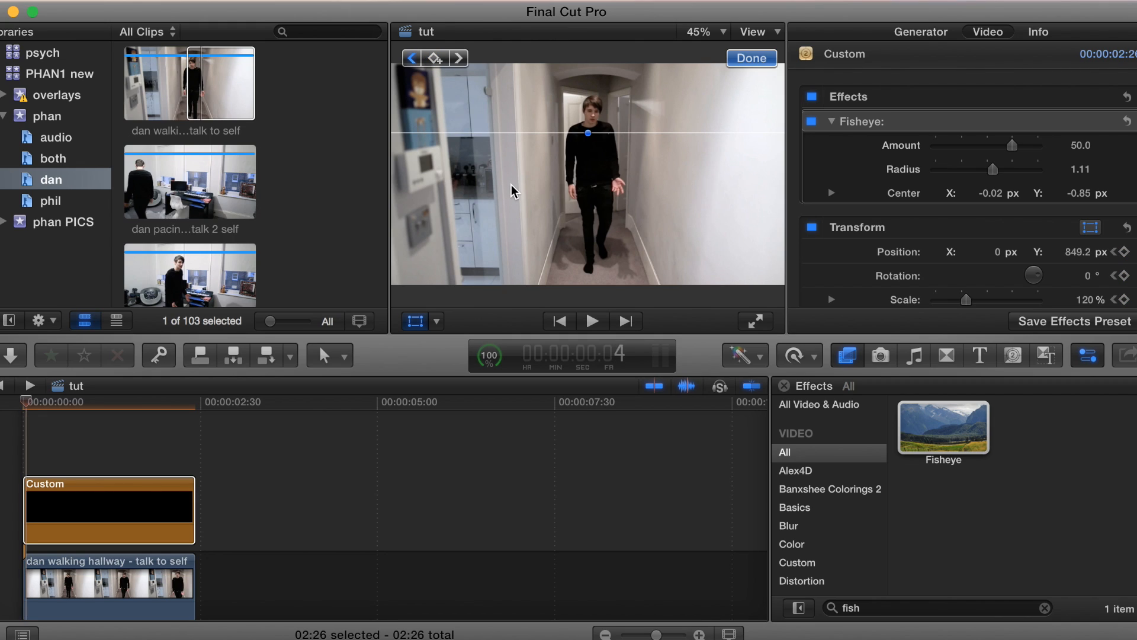
pyautogui.press('Right')
pyautogui.press('Right')
pyautogui.press('Right')
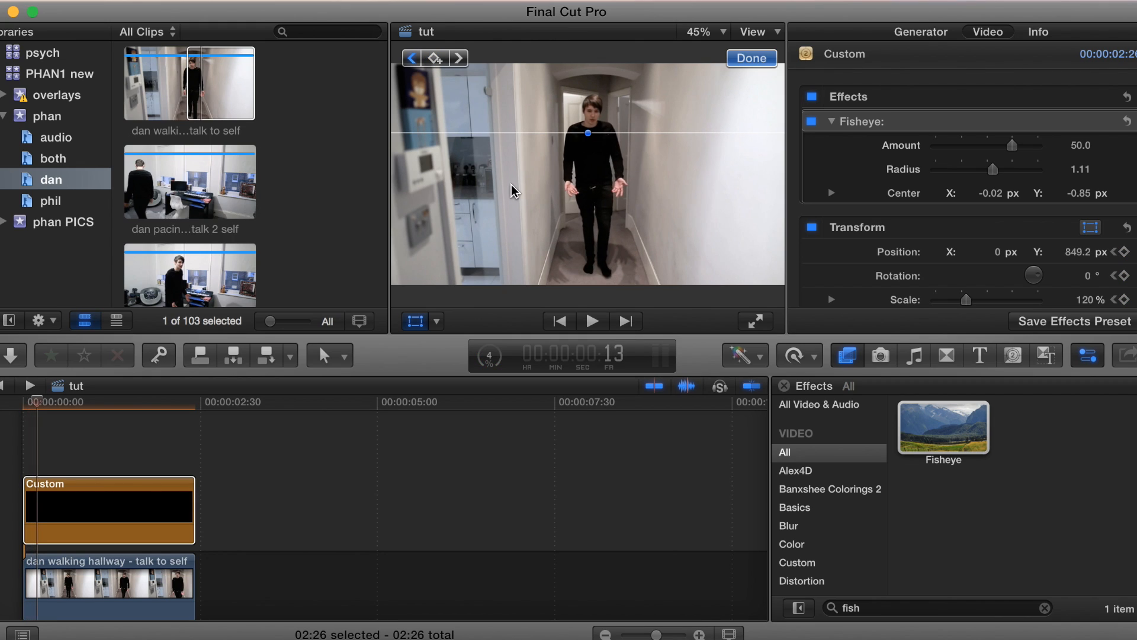
pyautogui.moveTo(1078, 252); pyautogui.dragTo(1078, 346)
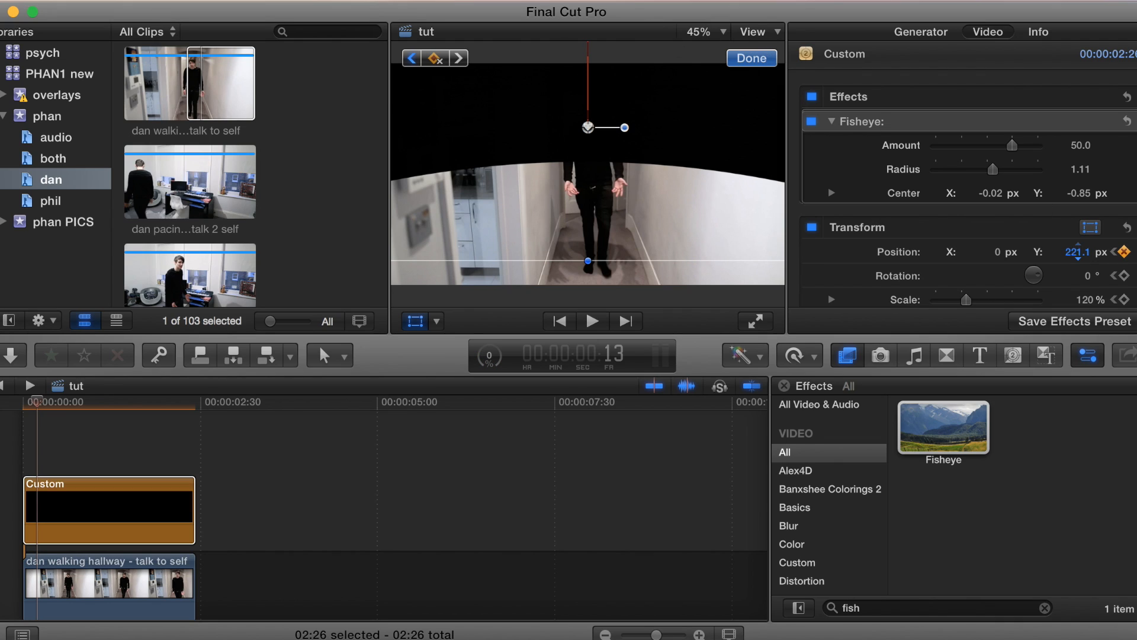
pyautogui.moveTo(1078, 252); pyautogui.dragTo(1077, 258)
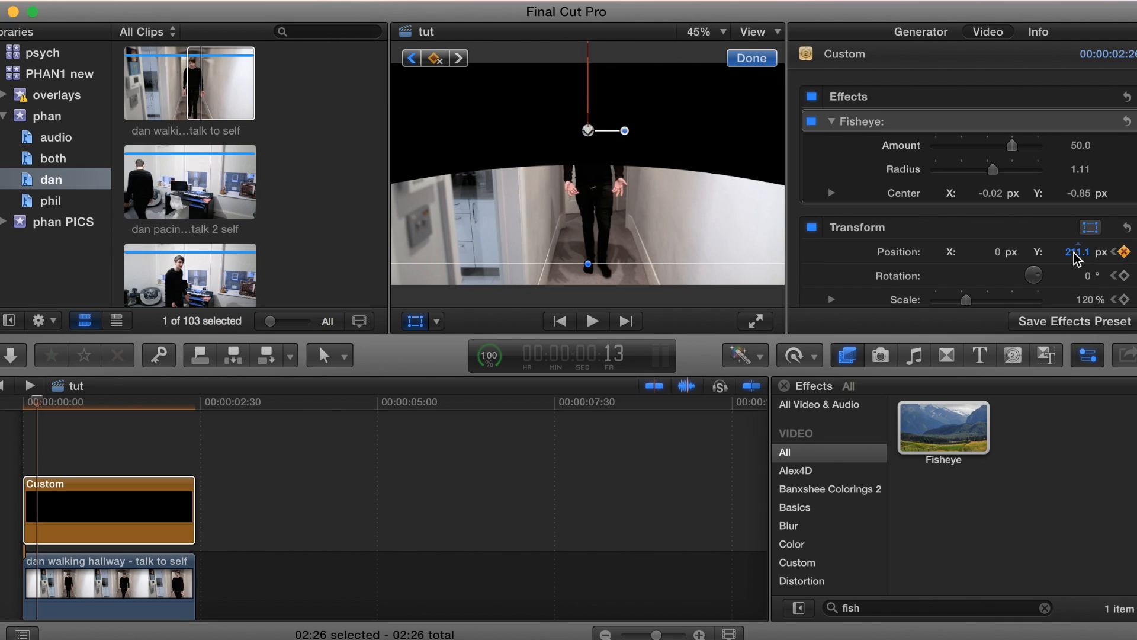
pyautogui.click(748, 60)
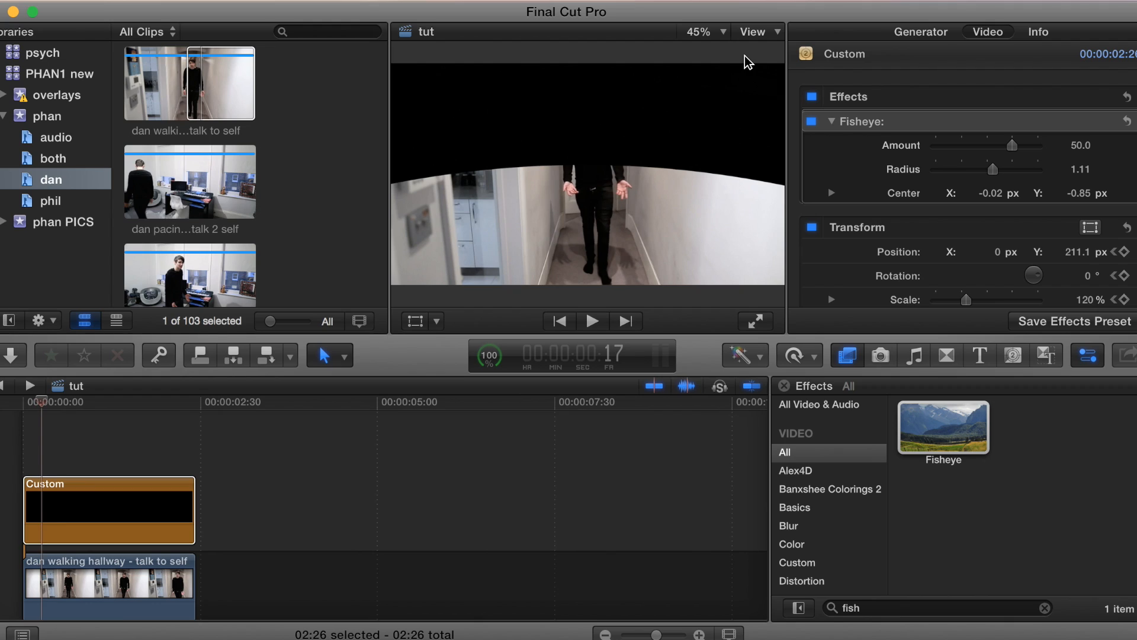
pyautogui.click(1125, 251)
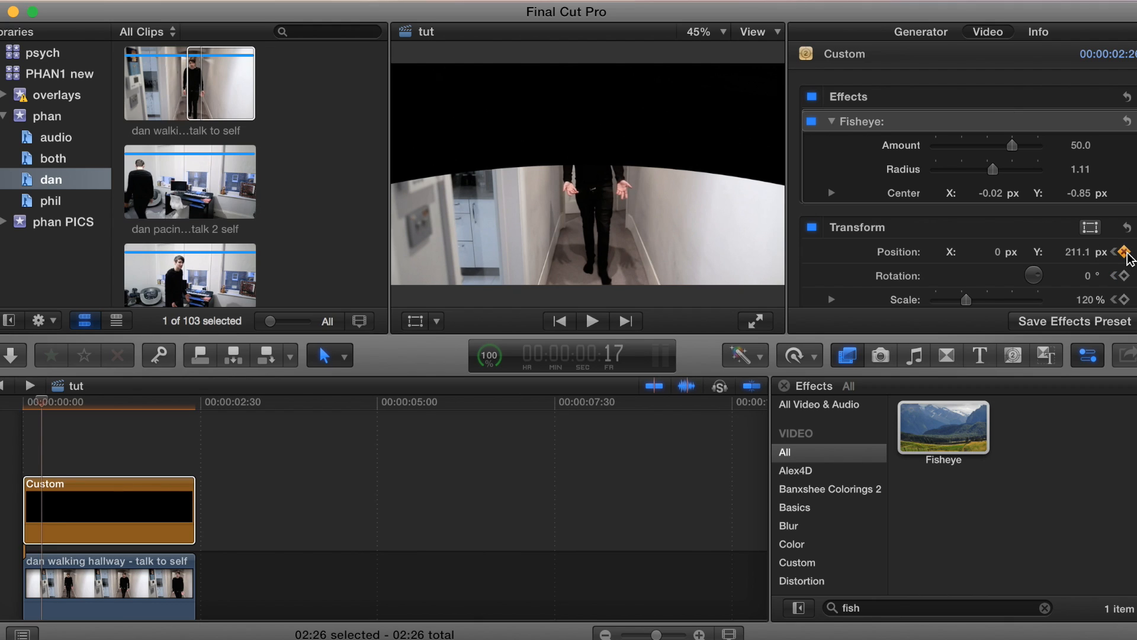
# - Add a position keyframe at frame 26 and raise the black generator to Y position 809.1 px
pyautogui.press('Right')
pyautogui.press('Right')
pyautogui.press('Right')
pyautogui.press('Right')
pyautogui.press('Right')
pyautogui.press('Right')
pyautogui.press('Right')
pyautogui.press('Right')
pyautogui.press('Right')
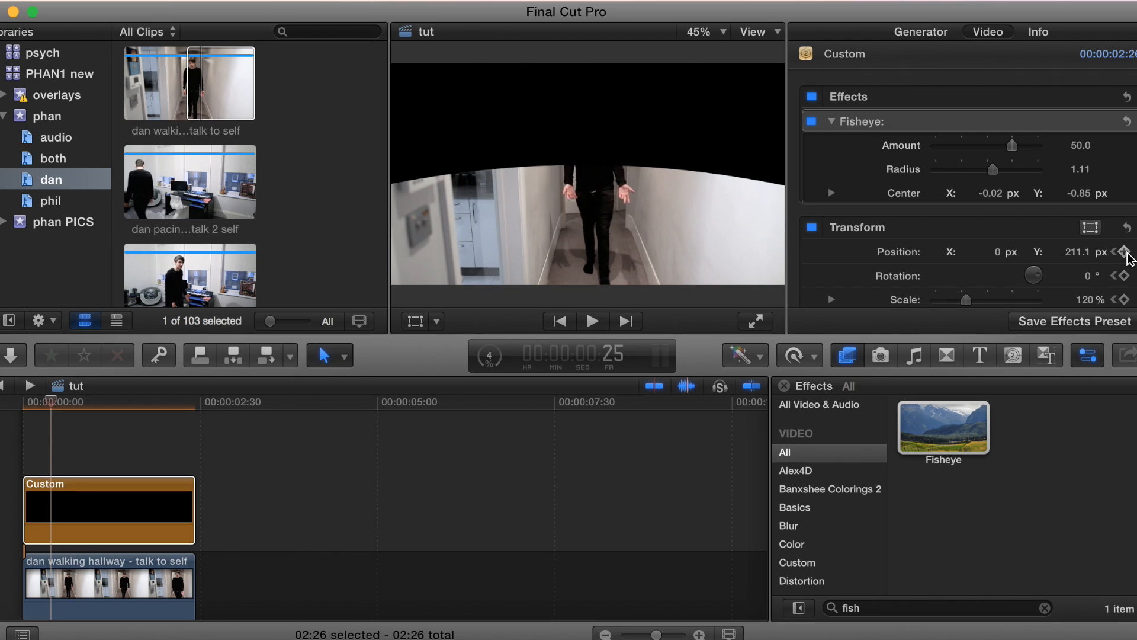
pyautogui.click(1125, 252)
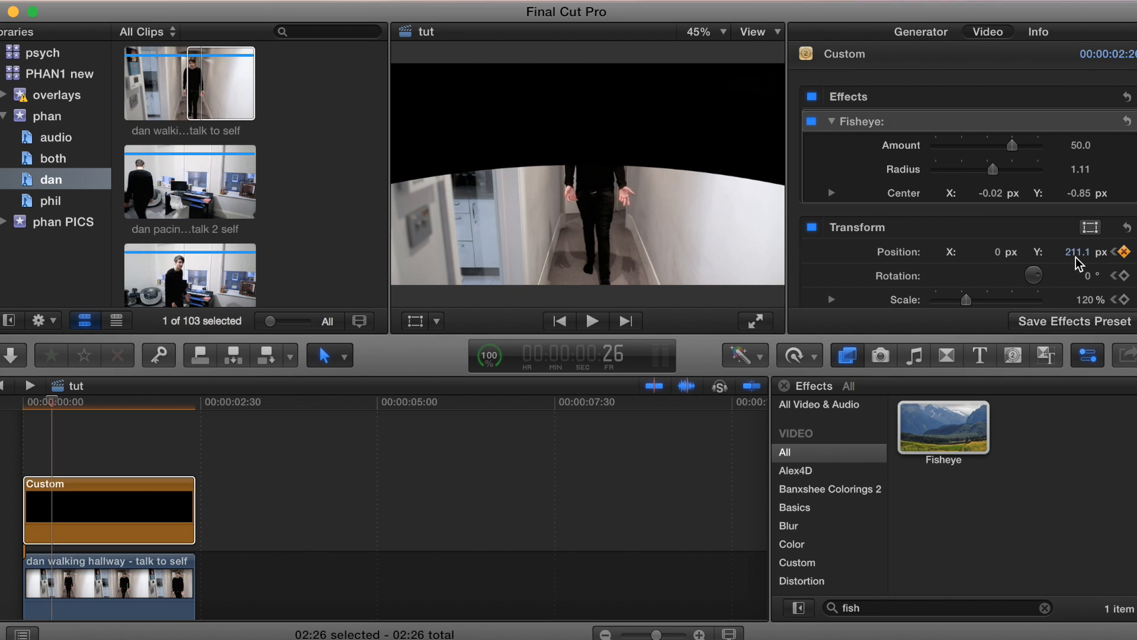
pyautogui.moveTo(1078, 252); pyautogui.dragTo(1078, 216)
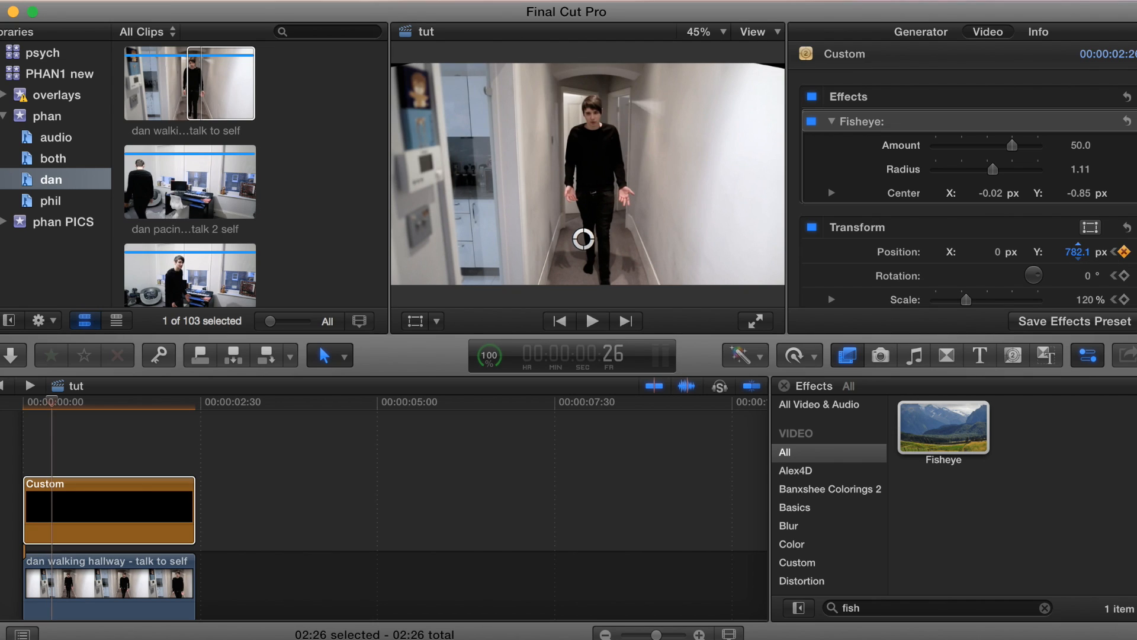
# - Play the timeline from the start to check the motion of the black generator
pyautogui.press('Home')
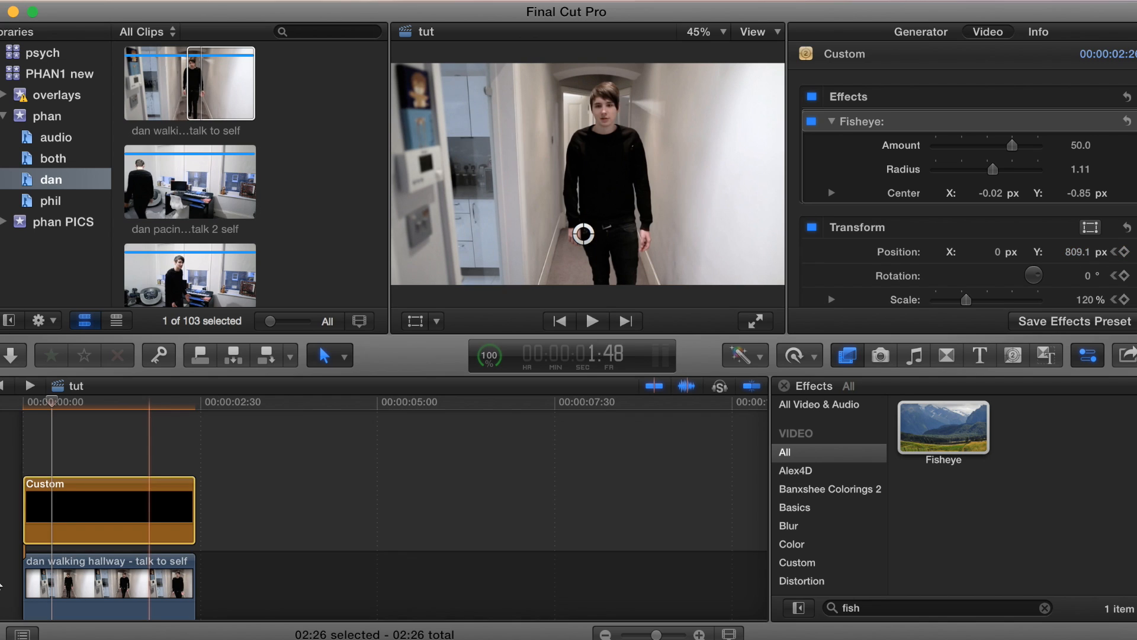
pyautogui.press('space')
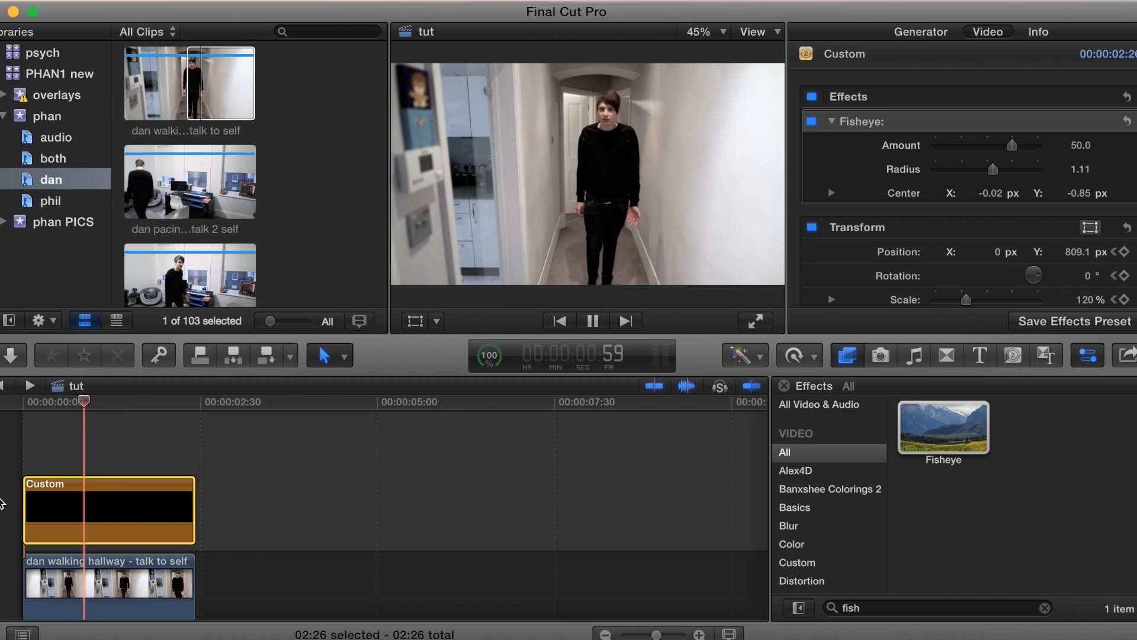
pyautogui.press('space')
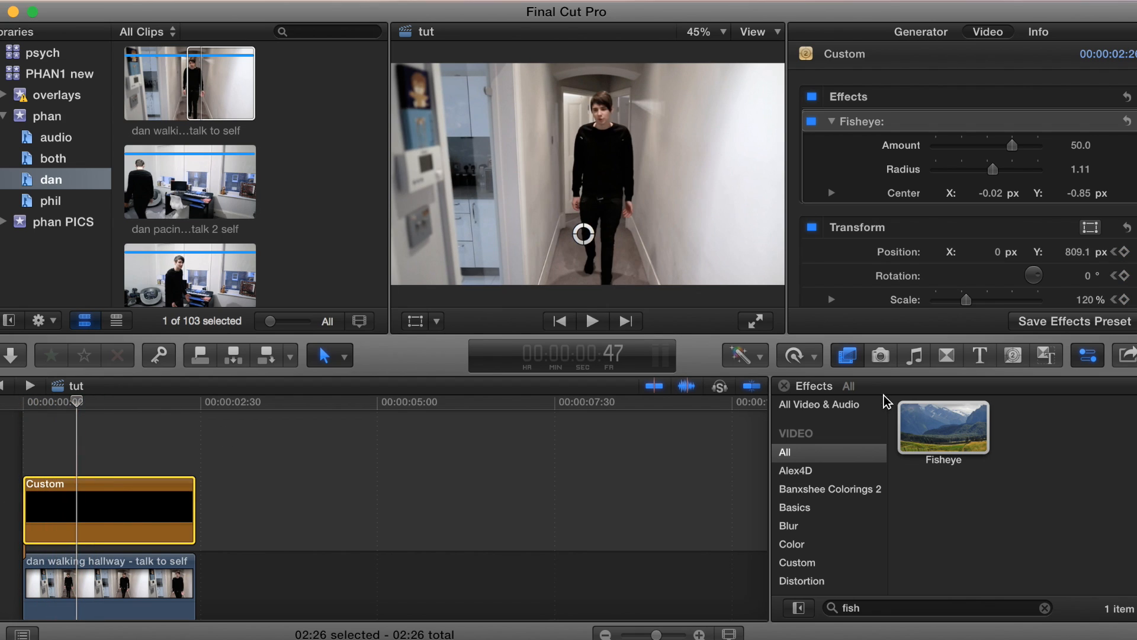
# - Search the effects for "gaus", apply Gaussian blur to the black generator and reduce its amount to 39.91
pyautogui.moveTo(868, 607); pyautogui.dragTo(768, 601)
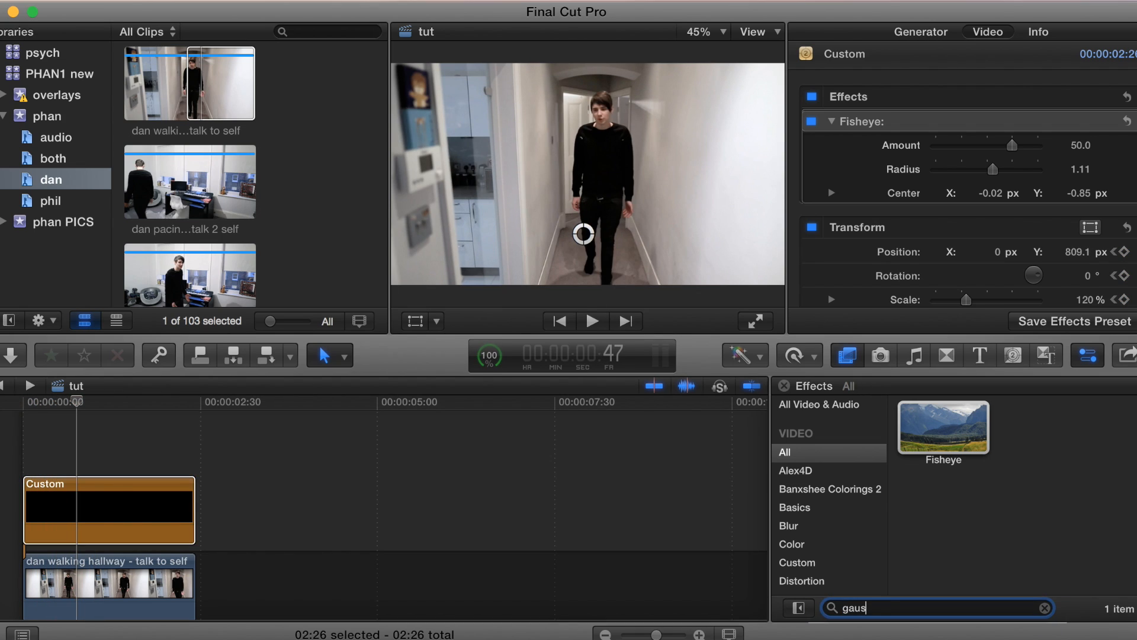
pyautogui.moveTo(944, 421); pyautogui.dragTo(128, 521)
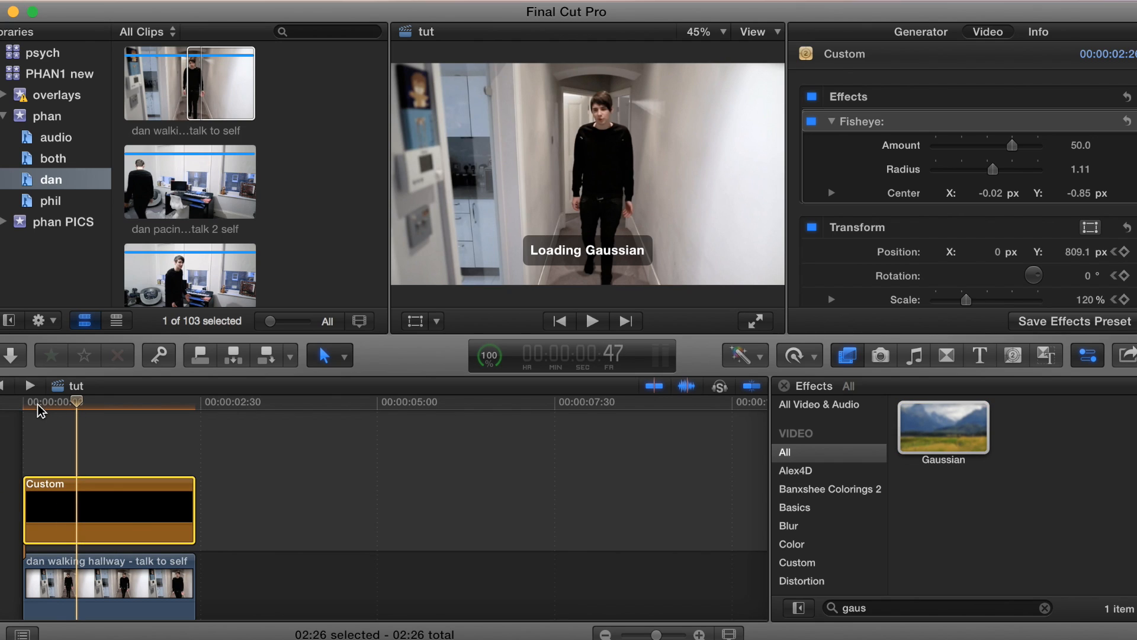
pyautogui.moveTo(40, 408); pyautogui.dragTo(45, 413)
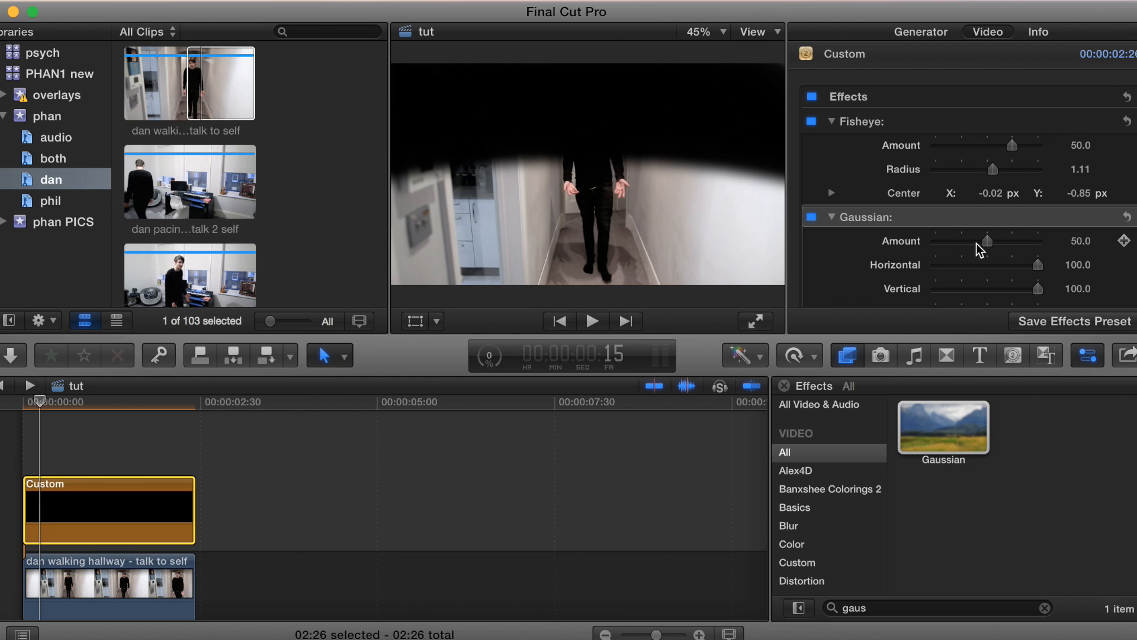
pyautogui.moveTo(987, 242); pyautogui.dragTo(977, 242)
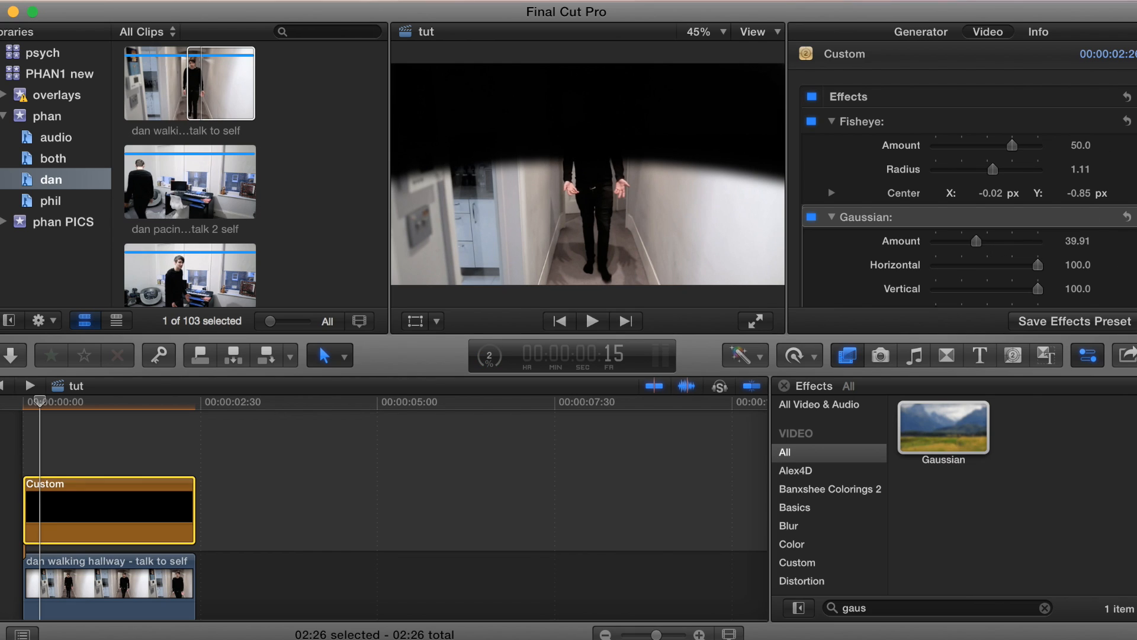
# - Place a second Custom generator between the hallway clip and the first generator, starting at the beginning of the timeline
pyautogui.click(1014, 355)
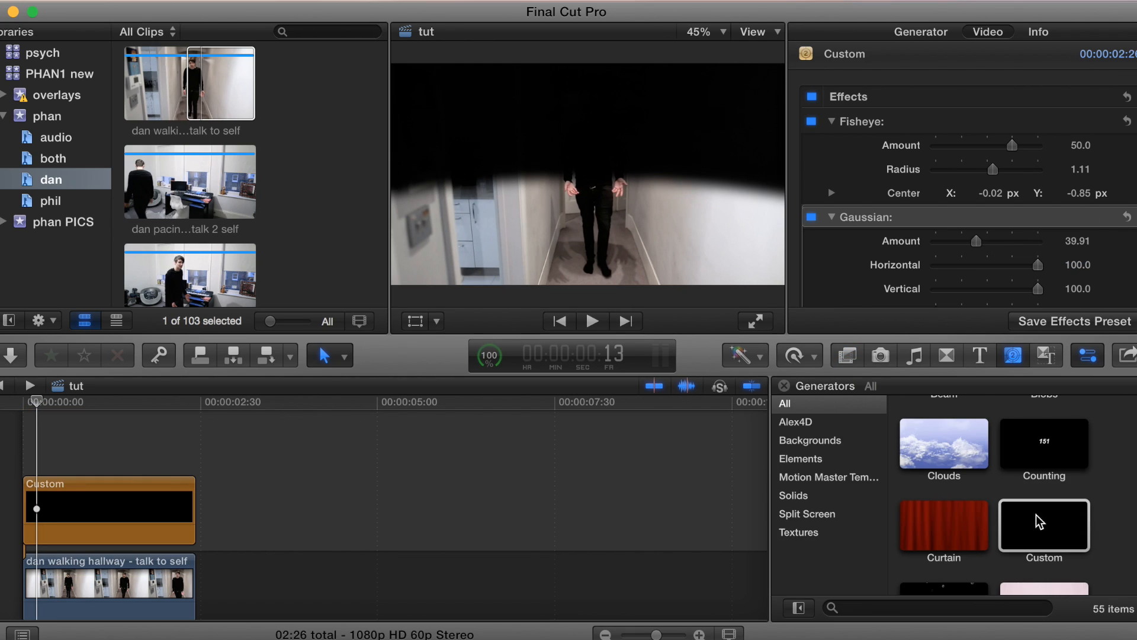
pyautogui.moveTo(1036, 521); pyautogui.dragTo(20, 521)
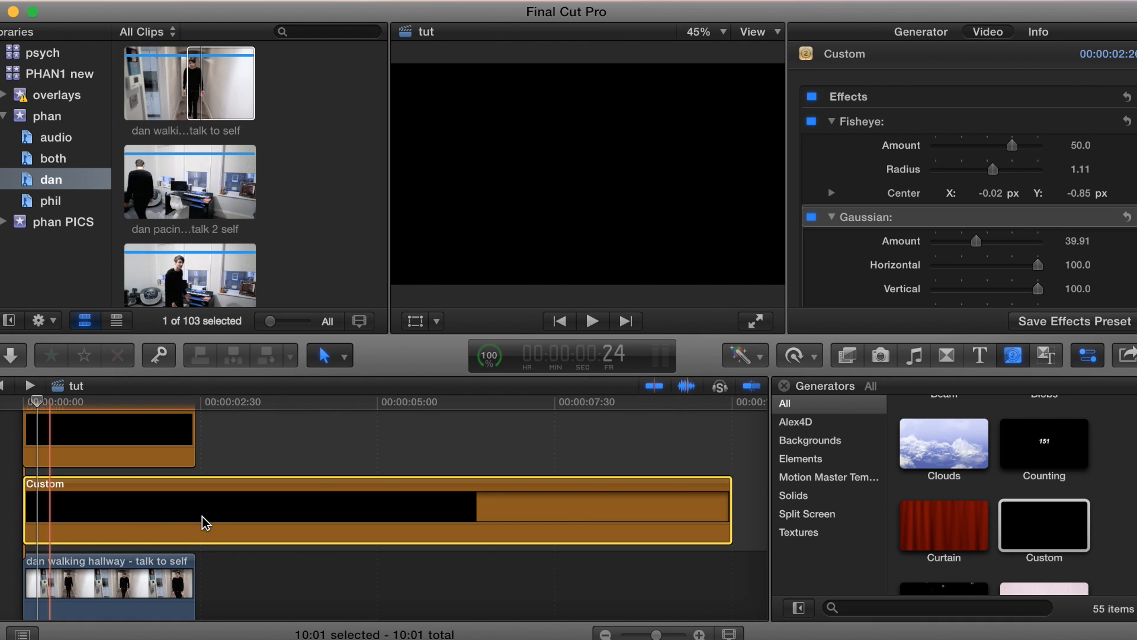
# - Cut the second black generator at the end of the hallway clip and delete the excess part
pyautogui.press('super+b')
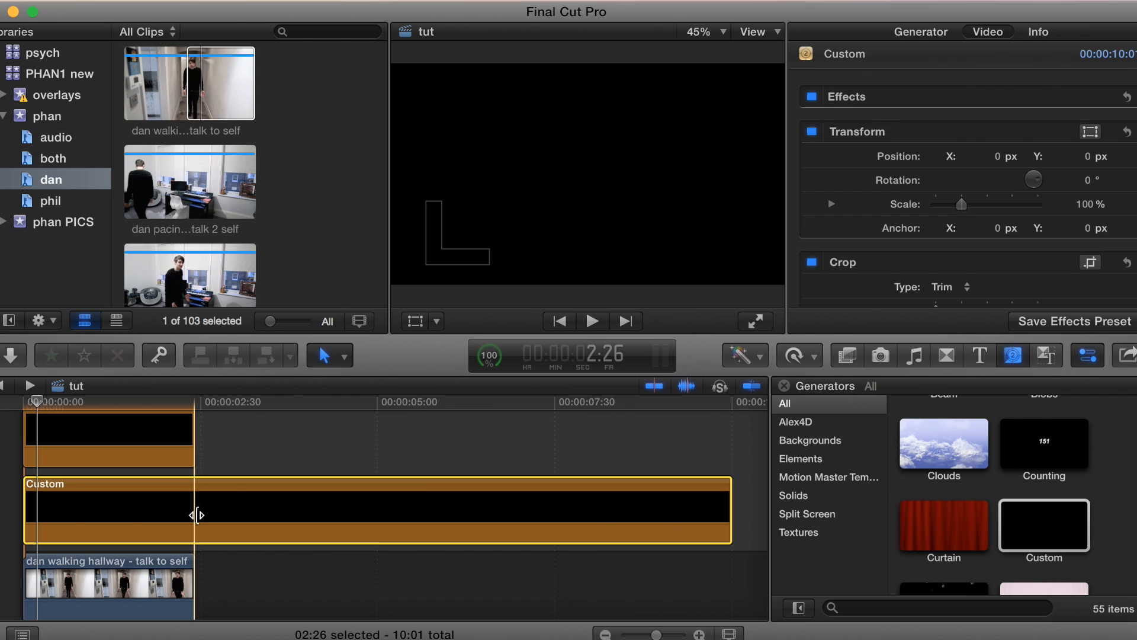
pyautogui.moveTo(237, 436); pyautogui.dragTo(283, 577)
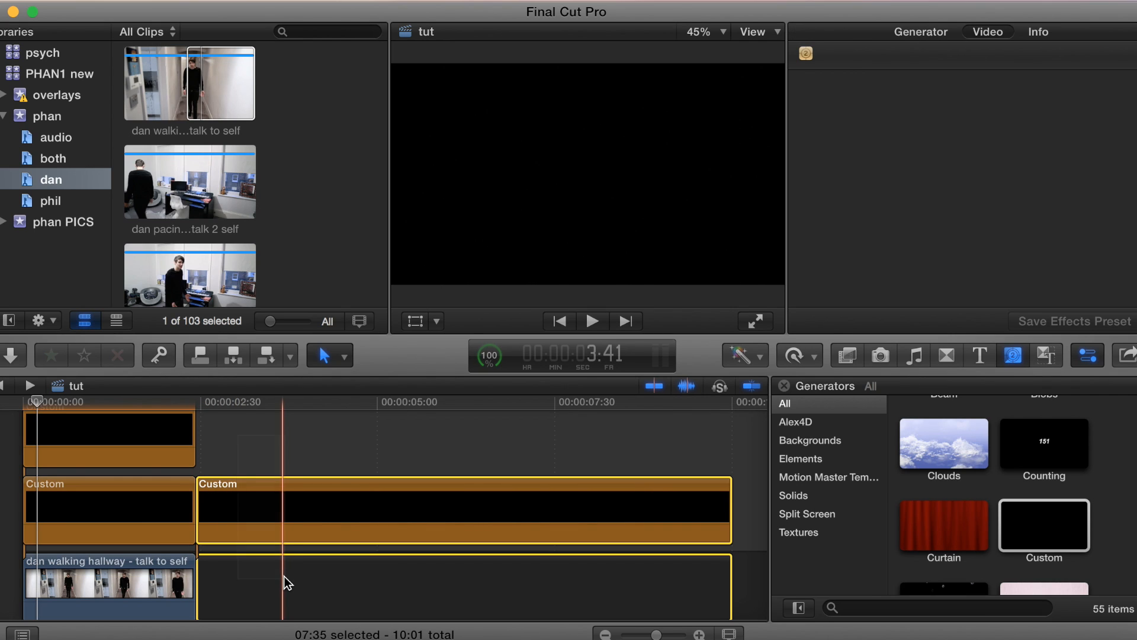
pyautogui.press('Delete')
pyautogui.click(136, 519)
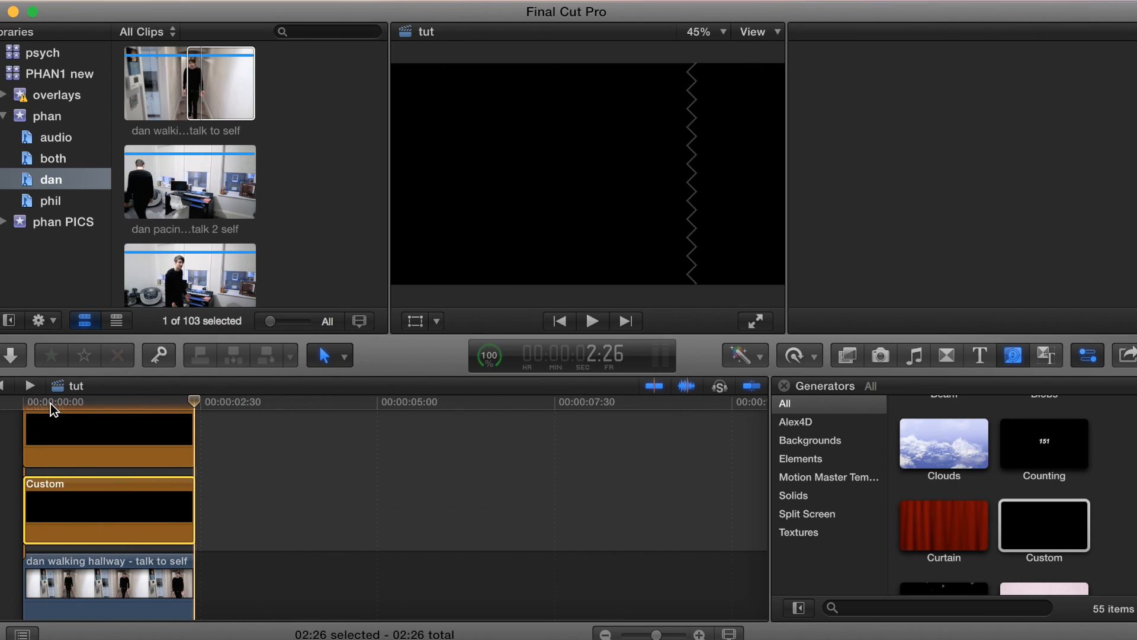
# - At the start of the timeline, set the second generator's Y position to -949.6 px and its scale to 157%
pyautogui.press('super+4')
pyautogui.click(14, 404)
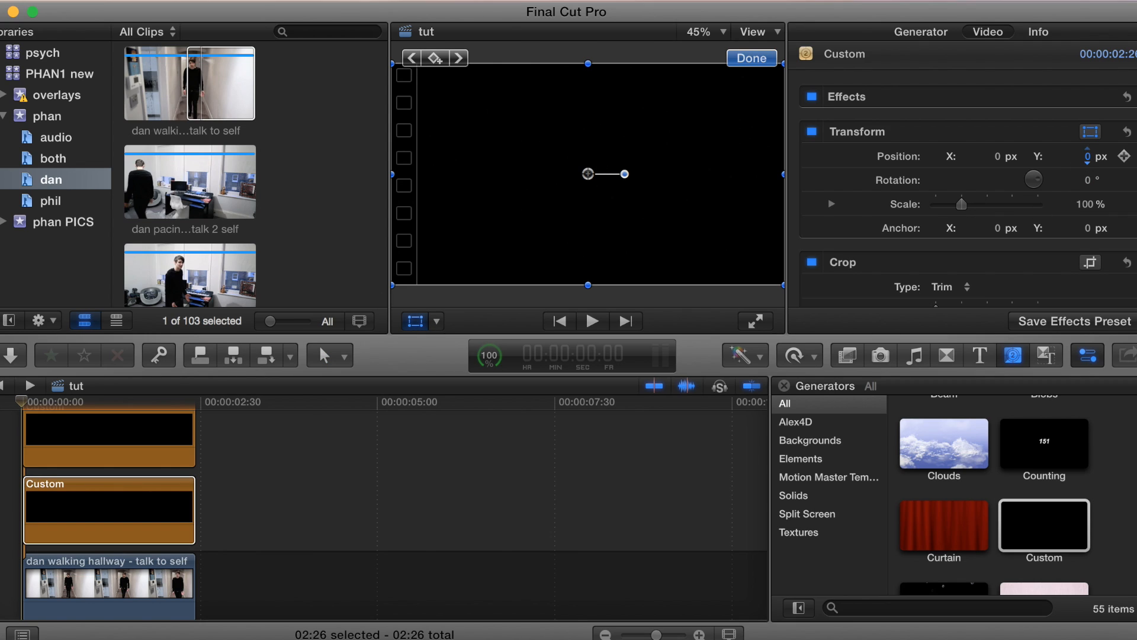
pyautogui.moveTo(1087, 155); pyautogui.dragTo(965, 173)
pyautogui.scroll(-5, 890, 224)
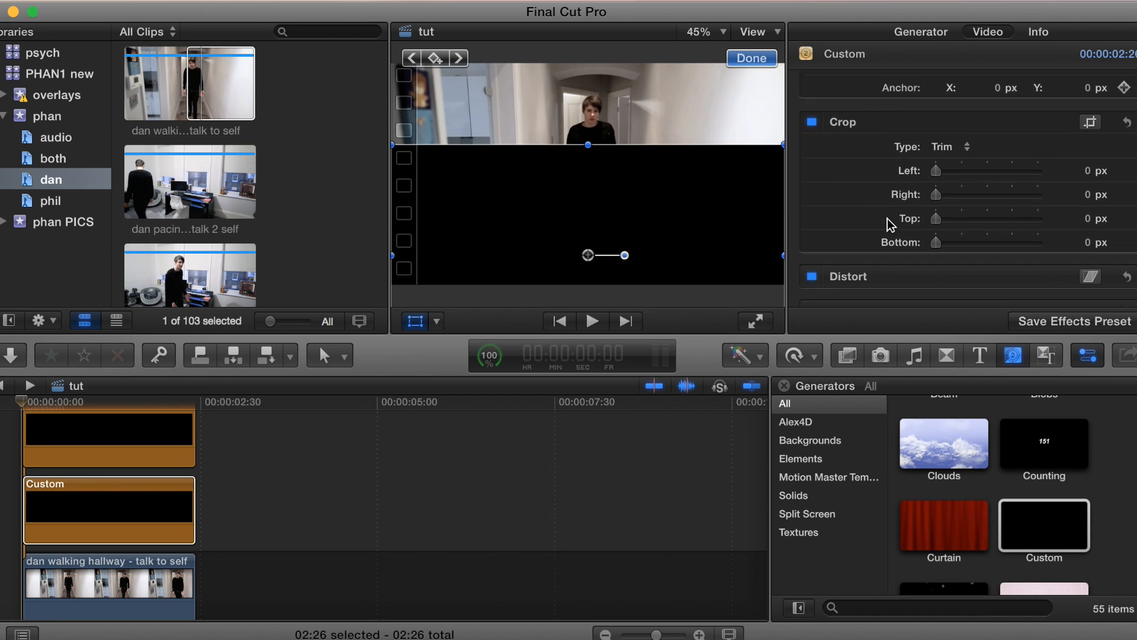
pyautogui.scroll(5, 890, 224)
pyautogui.moveTo(1087, 203)
pyautogui.mouseDown()
pyautogui.moveTo(1076, 162)
pyautogui.moveTo(1076, 185)
pyautogui.mouseUp()
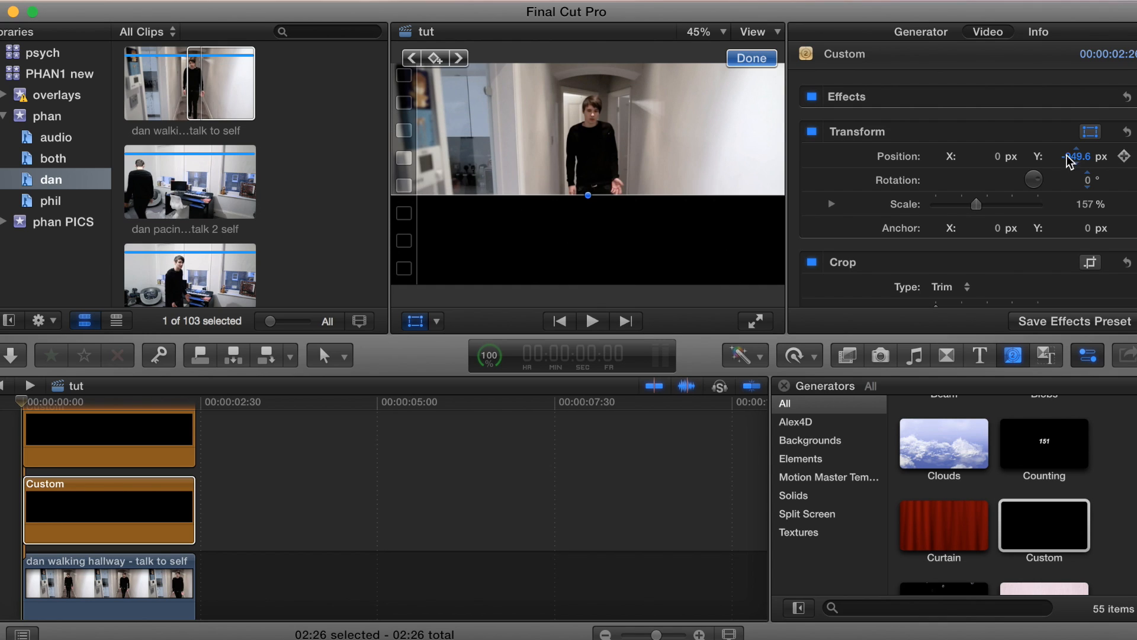
# - Copy the upper generator and paste only its Fisheye and Gaussian attributes onto the second generator
pyautogui.click(67, 450)
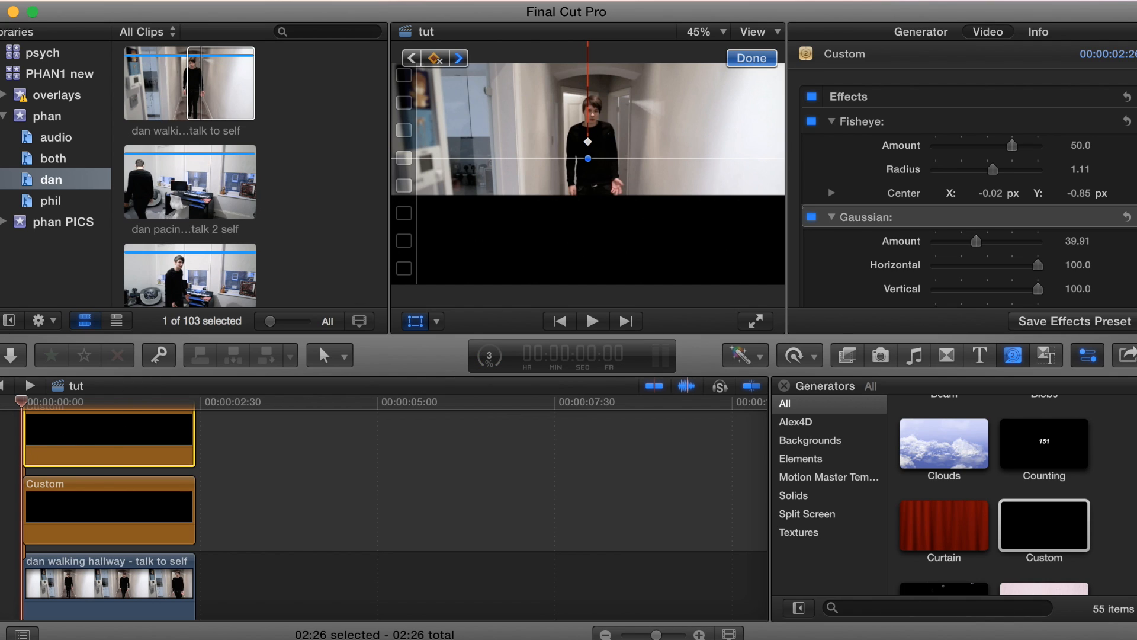
pyautogui.click(187, 0)
pyautogui.click(187, 79)
pyautogui.click(36, 485)
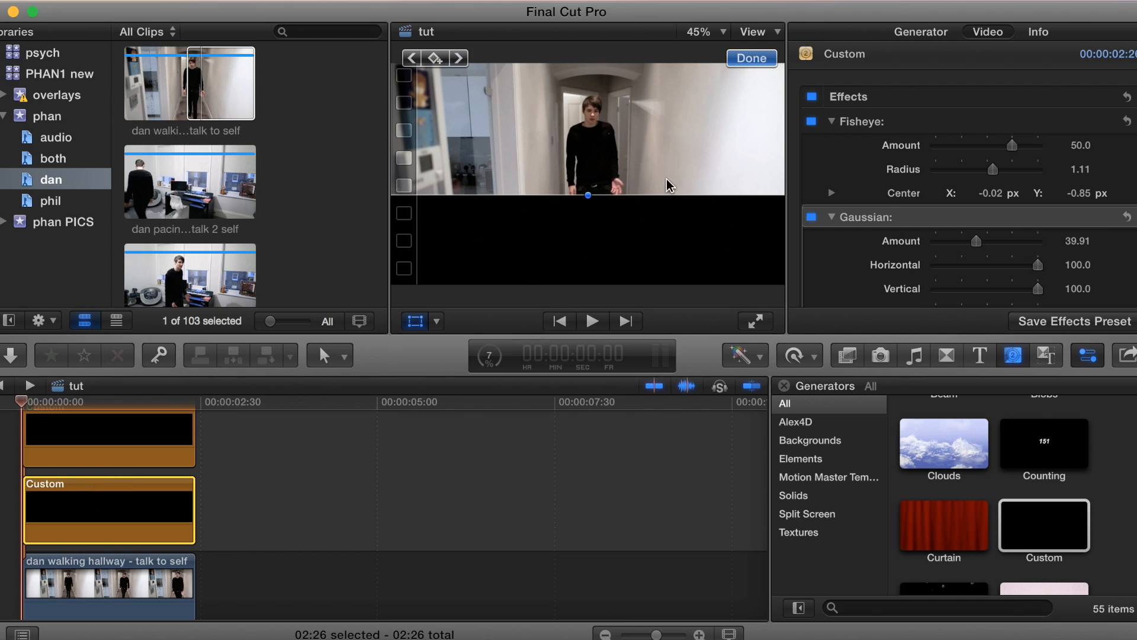
pyautogui.click(187, 1)
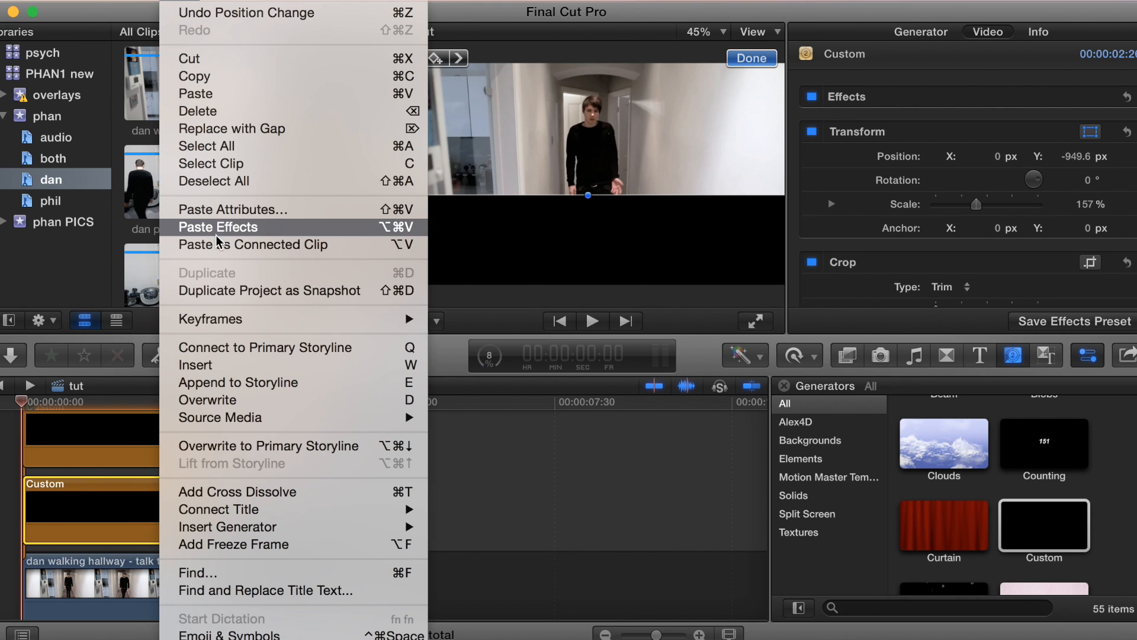
pyautogui.click(216, 208)
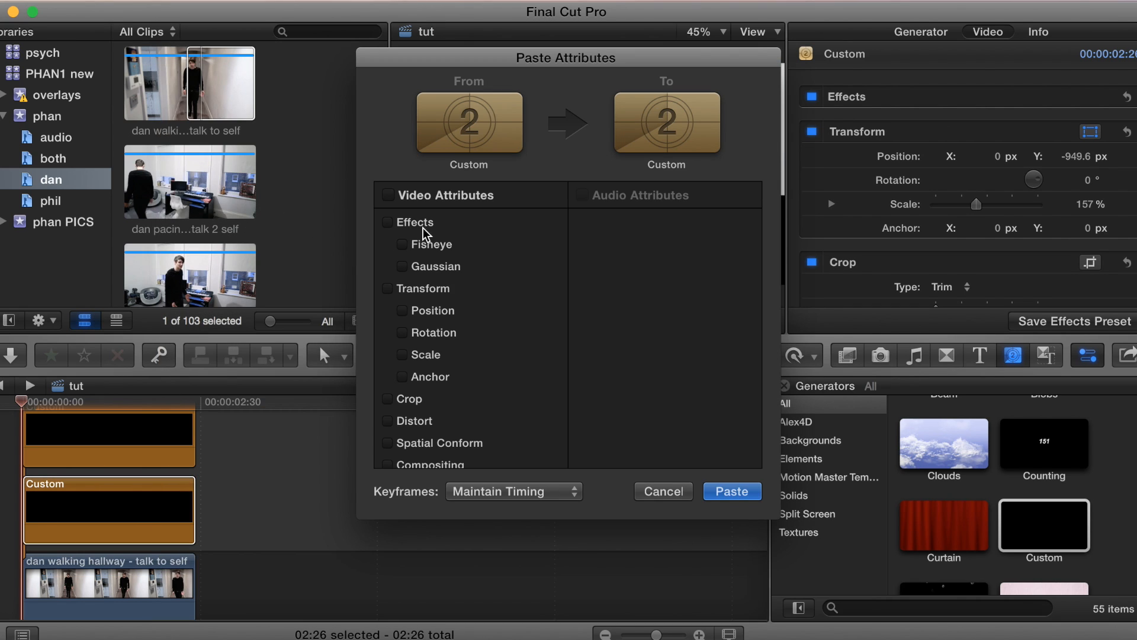
pyautogui.click(403, 244)
pyautogui.click(403, 267)
pyautogui.click(727, 492)
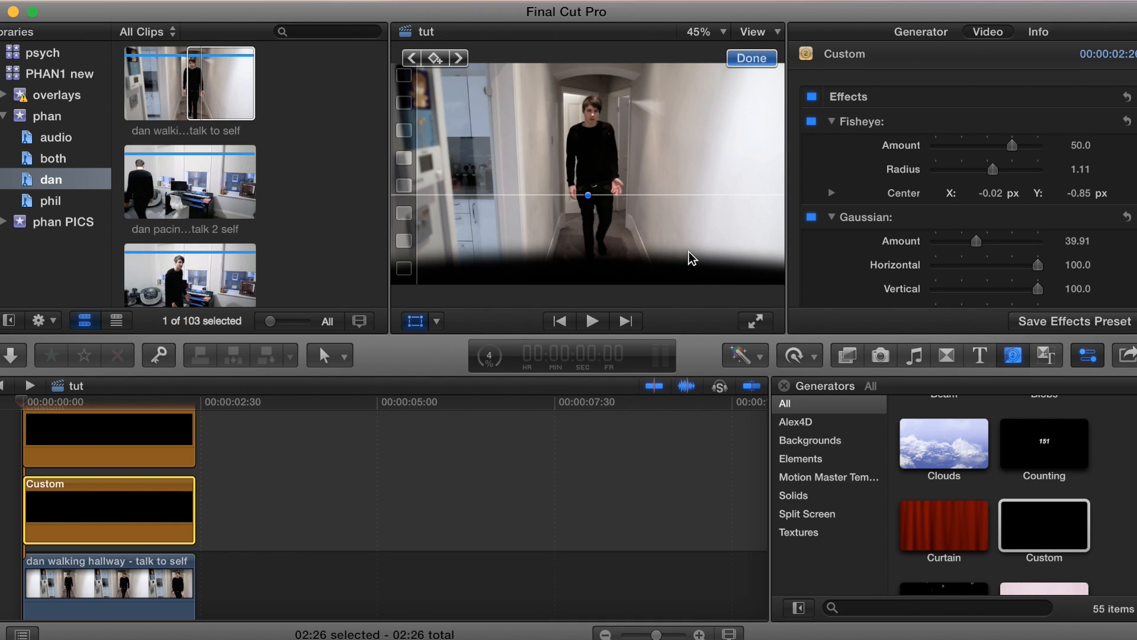
# - Move the second generator to about X -13.7 px, Y -529.2 px and set its Fisheye center Y to 0.66 px
pyautogui.moveTo(688, 228); pyautogui.dragTo(690, 211)
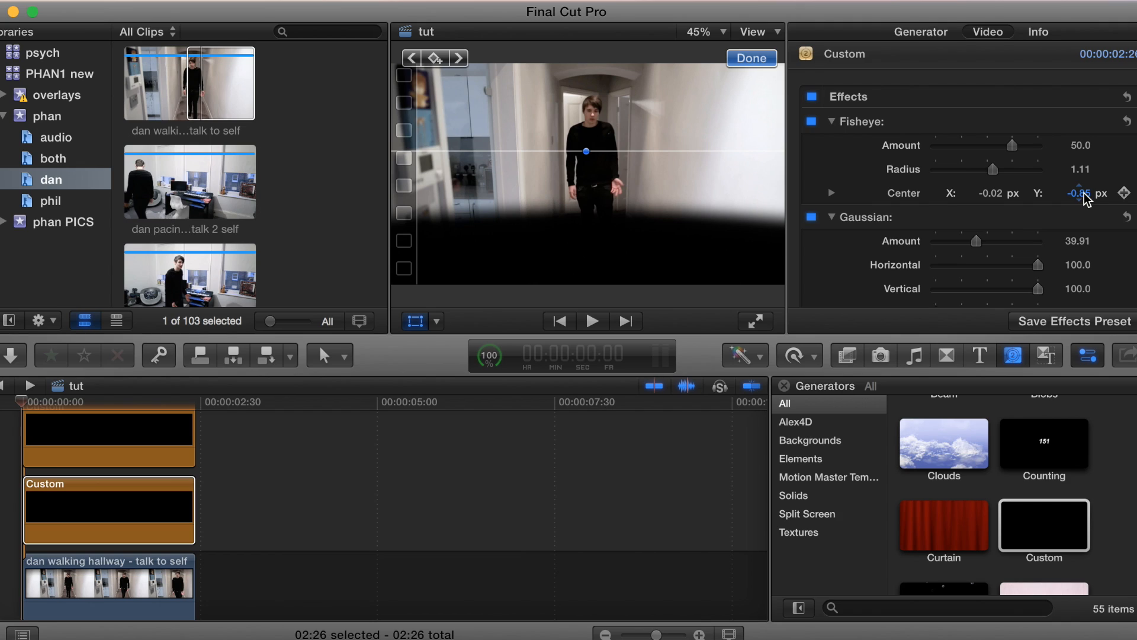
pyautogui.moveTo(1079, 193); pyautogui.dragTo(1079, 178)
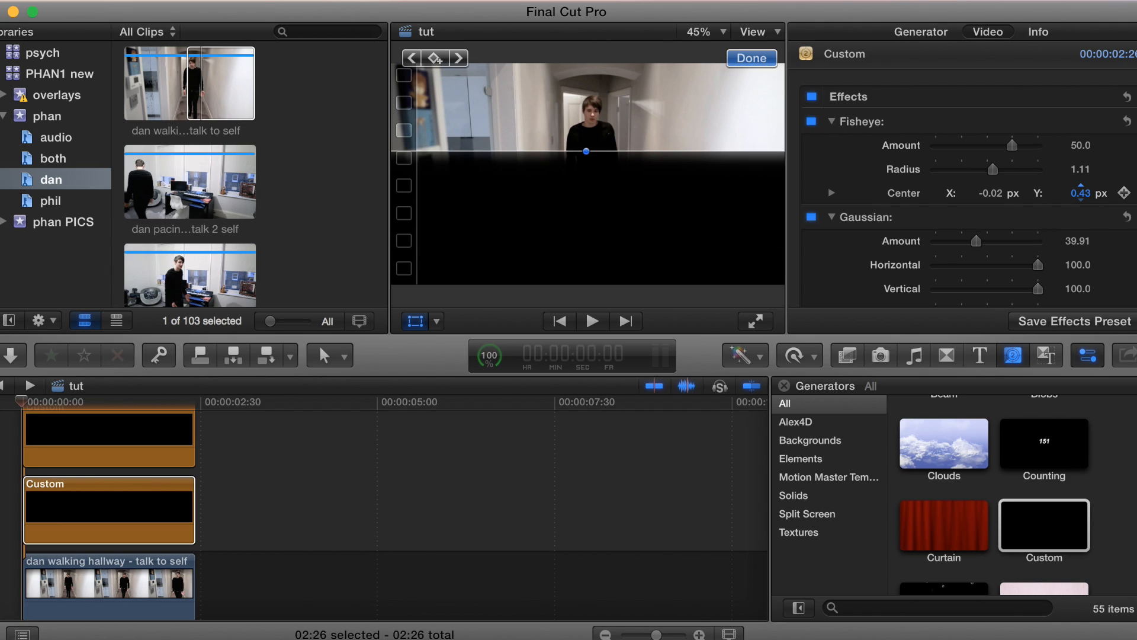
pyautogui.moveTo(1080, 193); pyautogui.dragTo(1080, 192)
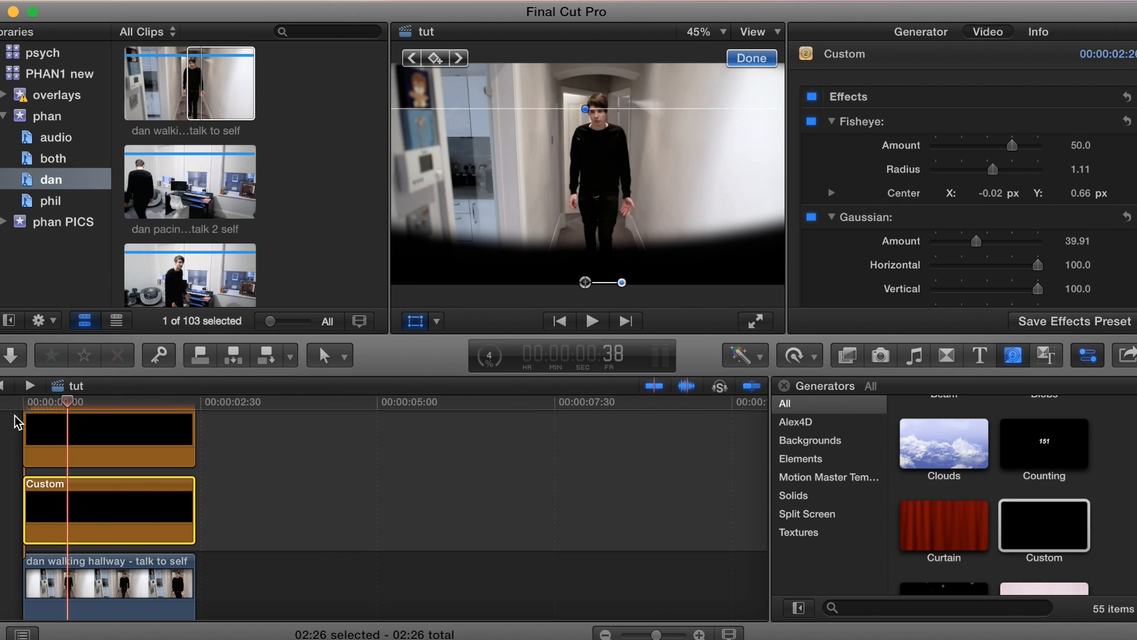
# - At the start of the timeline, lower the second generator to Y position -854.4 px and add a transform keyframe
pyautogui.click(4, 416)
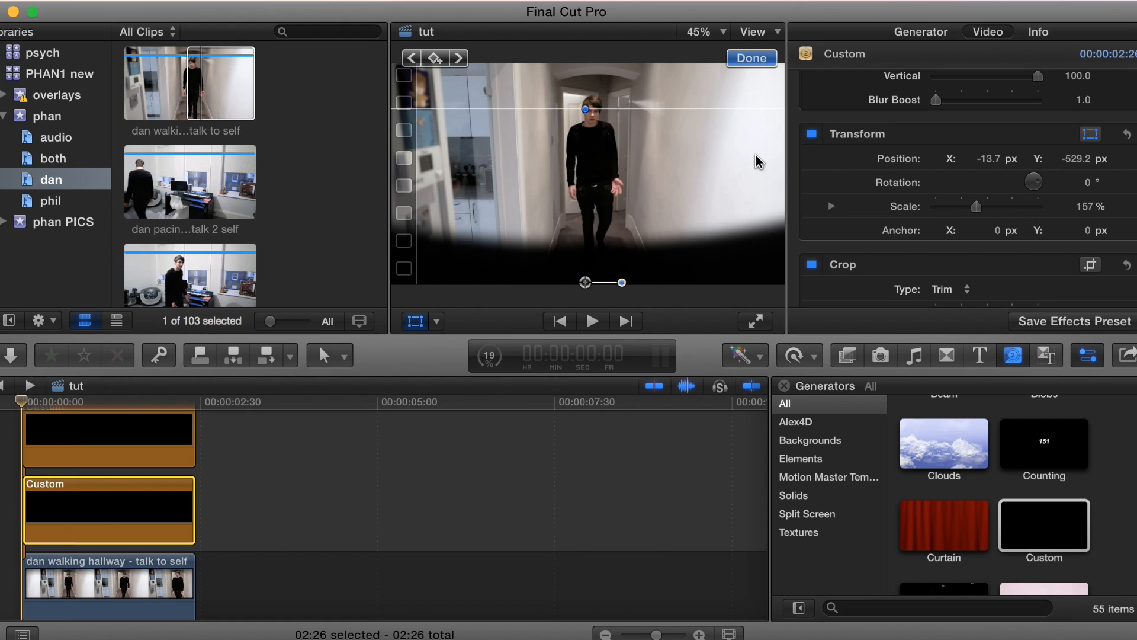
pyautogui.moveTo(1077, 159); pyautogui.dragTo(1076, 161)
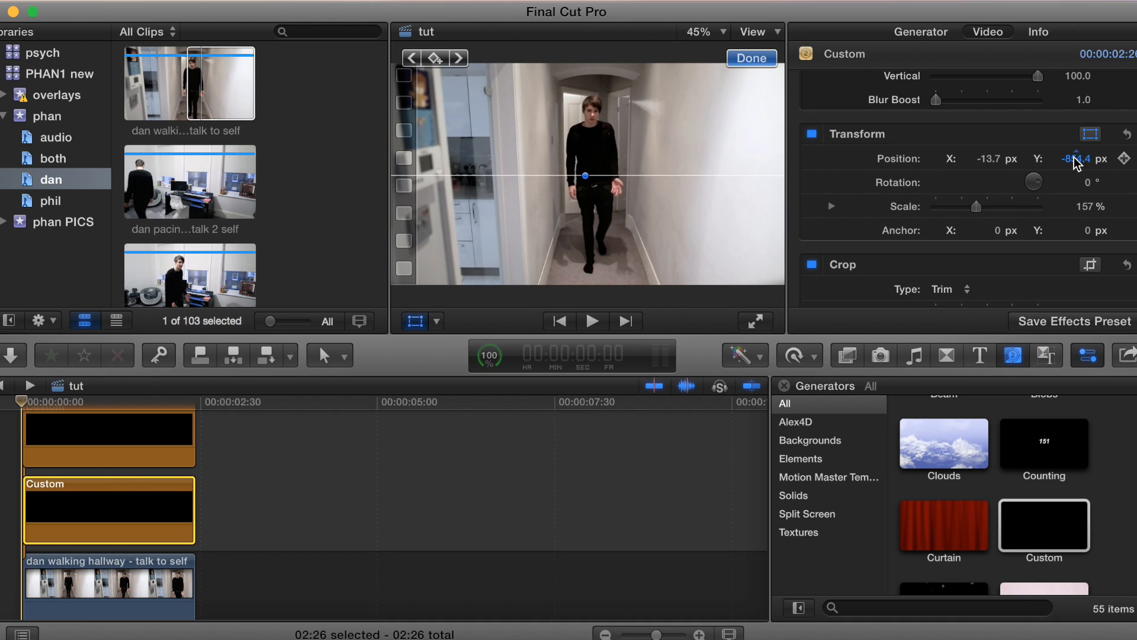
pyautogui.click(436, 60)
# - At frame 13, raise the second generator to Y position -187.5 px so that the eye closes
pyautogui.press('Right')
pyautogui.press('Right')
pyautogui.press('Right')
pyautogui.press('Right')
pyautogui.press('Right')
pyautogui.press('Right')
pyautogui.press('Right')
pyautogui.press('Right')
pyautogui.press('Right')
pyautogui.press('Right')
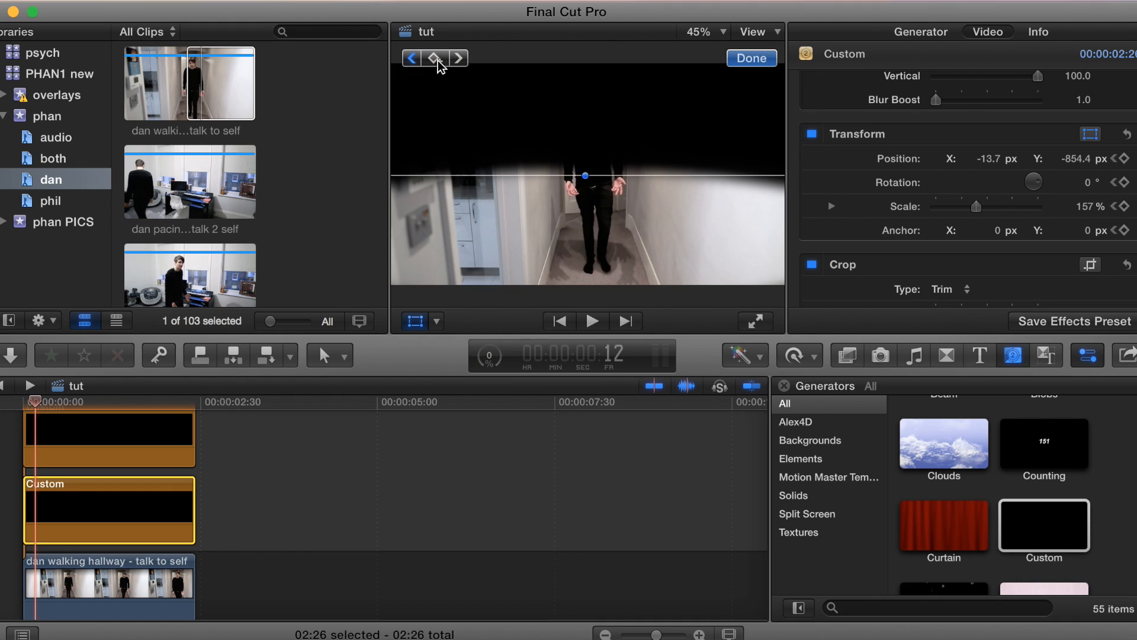
pyautogui.press('Right')
pyautogui.press('Right')
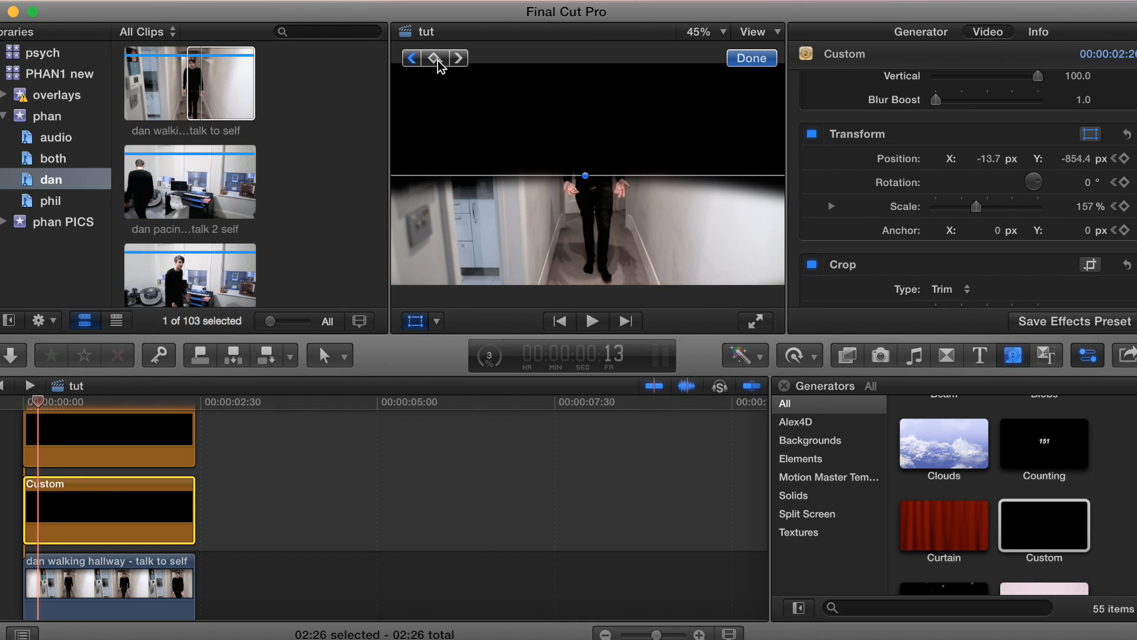
pyautogui.press('Left')
pyautogui.moveTo(1076, 158); pyautogui.dragTo(1076, 52)
pyautogui.moveTo(585, 272); pyautogui.dragTo(585, 227)
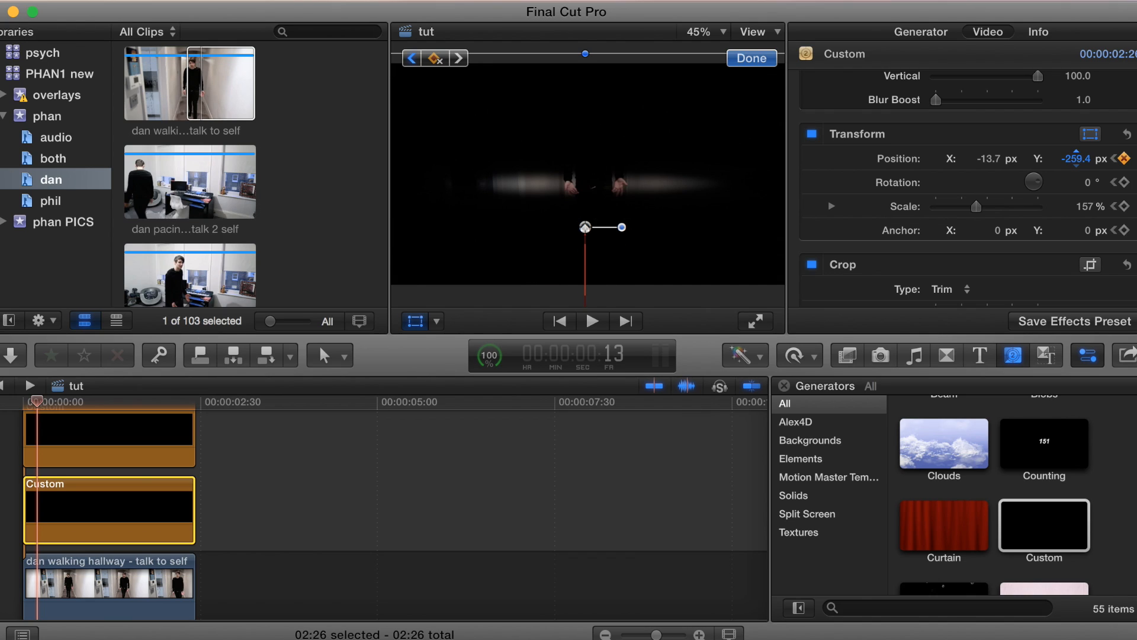
pyautogui.moveTo(1075, 157); pyautogui.dragTo(1074, 121)
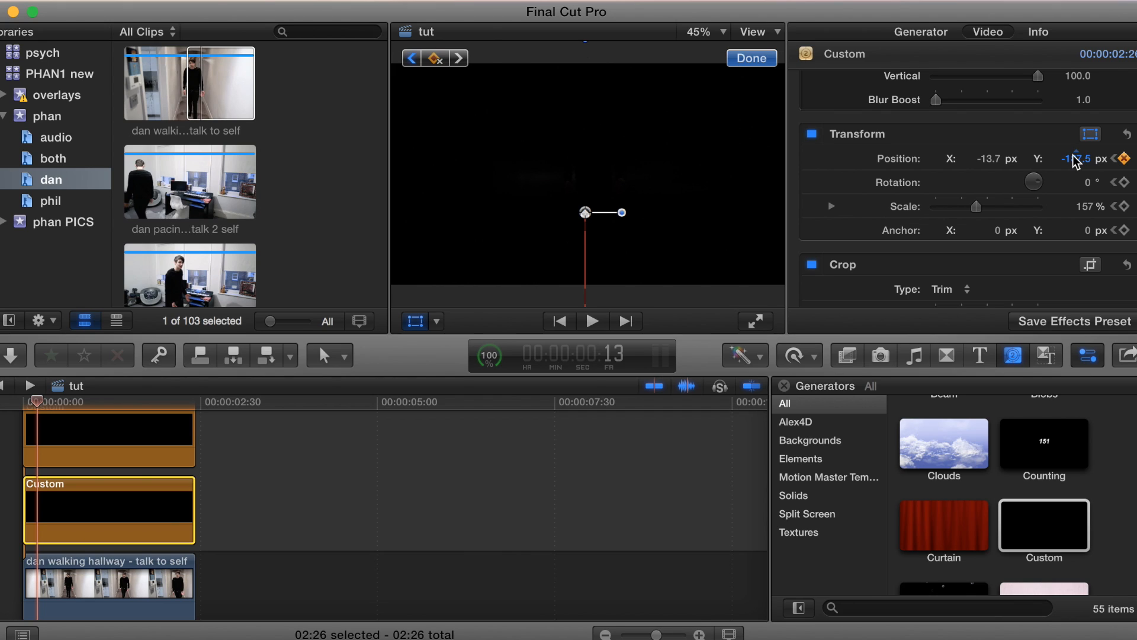
# - Add a transform keyframe at frame 17 to hold the second generator in its closed position
pyautogui.press('Right')
pyautogui.press('Right')
pyautogui.press('Right')
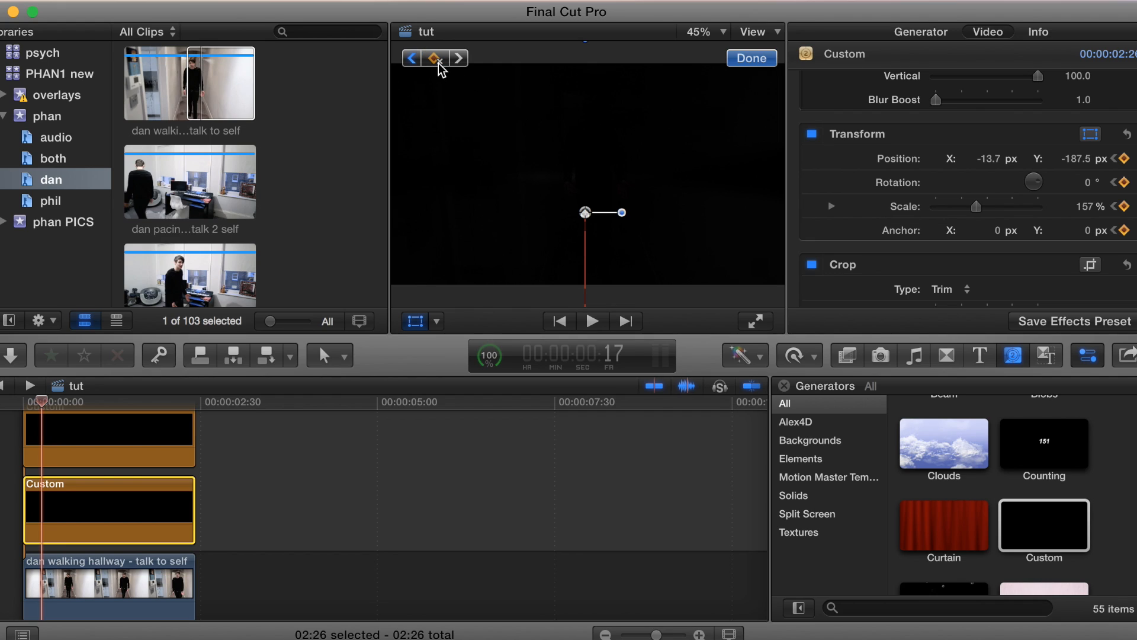
pyautogui.click(436, 59)
# - At frame 27, lower the second generator to Y position -855.9 px to reopen the eye
pyautogui.press('Right')
pyautogui.press('Right')
pyautogui.press('Right')
pyautogui.press('Right')
pyautogui.press('Right')
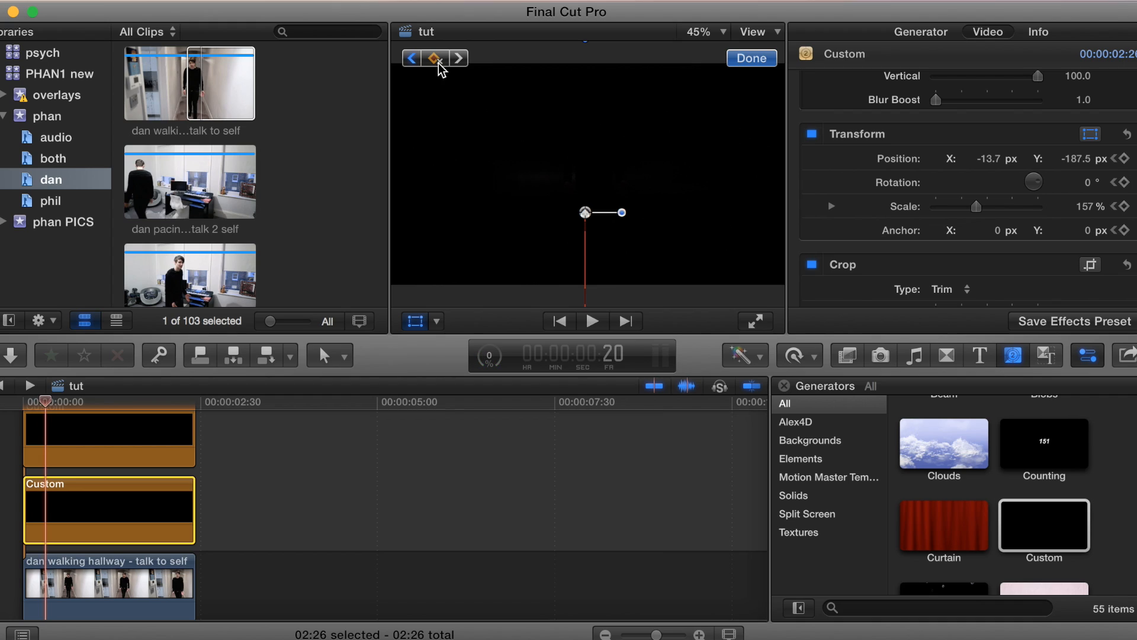
pyautogui.press('Right')
pyautogui.press('Right')
pyautogui.press('Right')
pyautogui.press('Right')
pyautogui.press('Right')
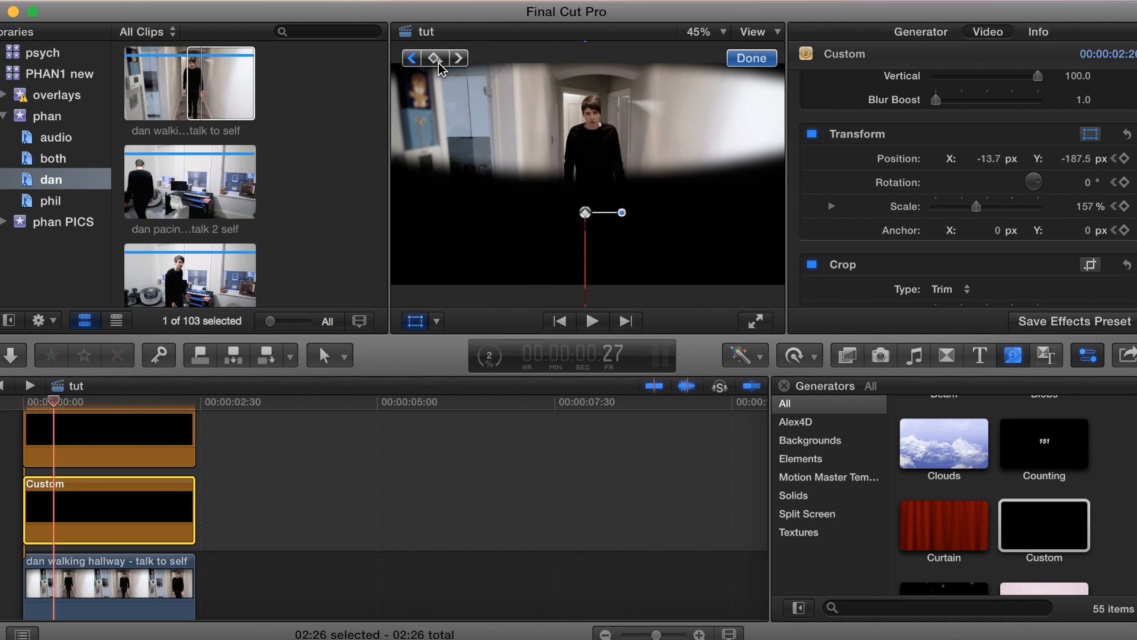
pyautogui.press('Right')
pyautogui.press('Left')
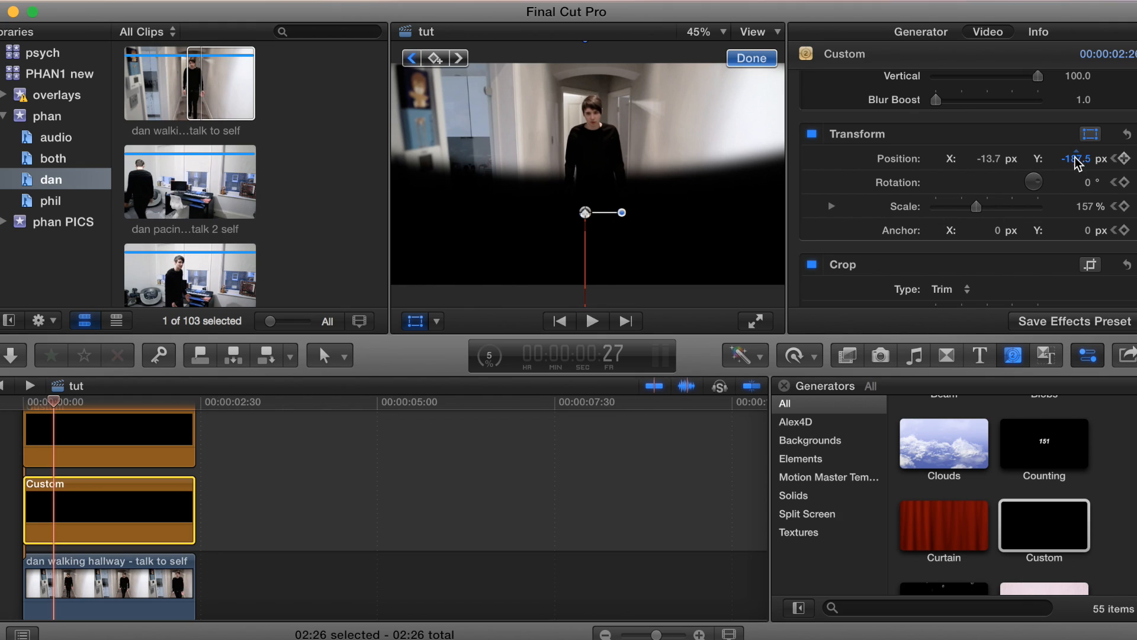
pyautogui.moveTo(585, 212); pyautogui.dragTo(585, 327)
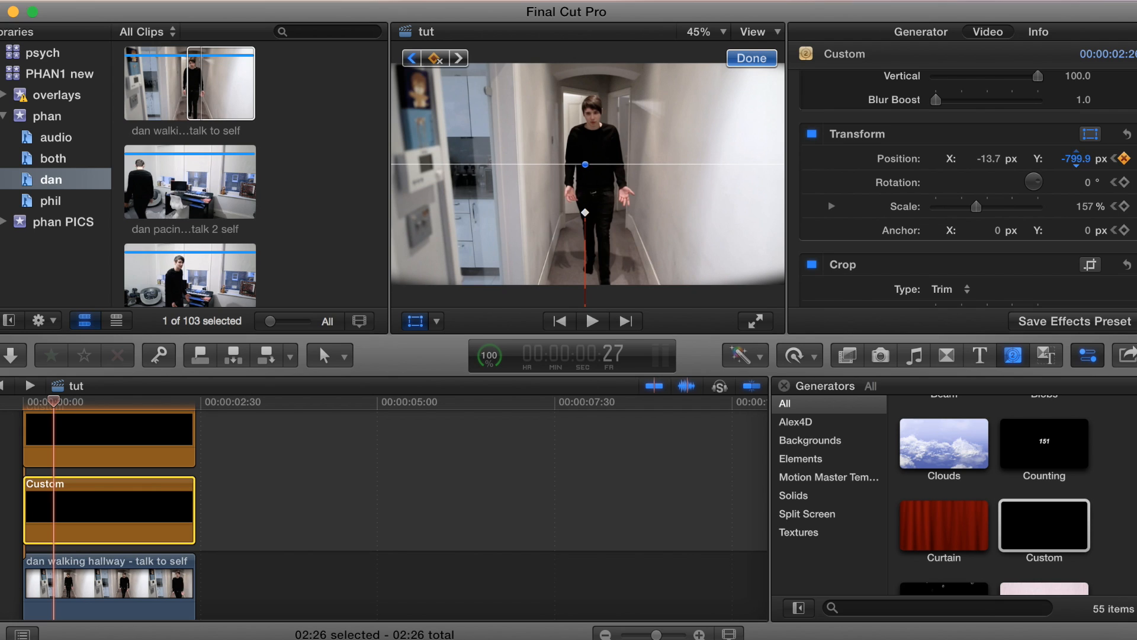
pyautogui.moveTo(1076, 159); pyautogui.dragTo(1076, 166)
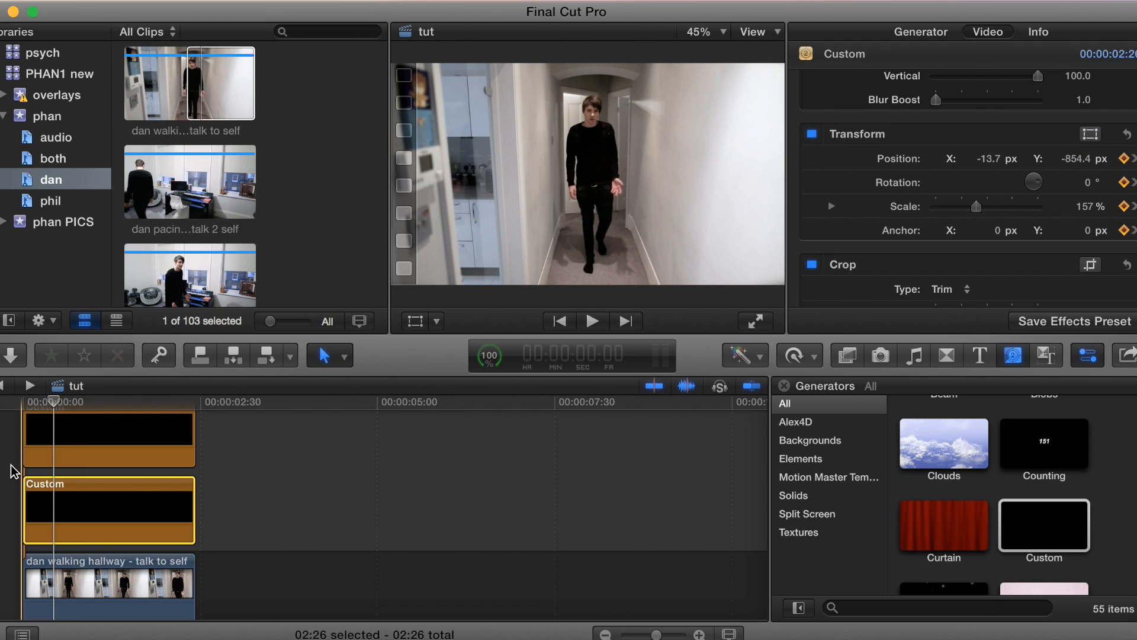
# - Play the timeline repeatedly from the start to check the blinking motion of both generators
pyautogui.press('space')
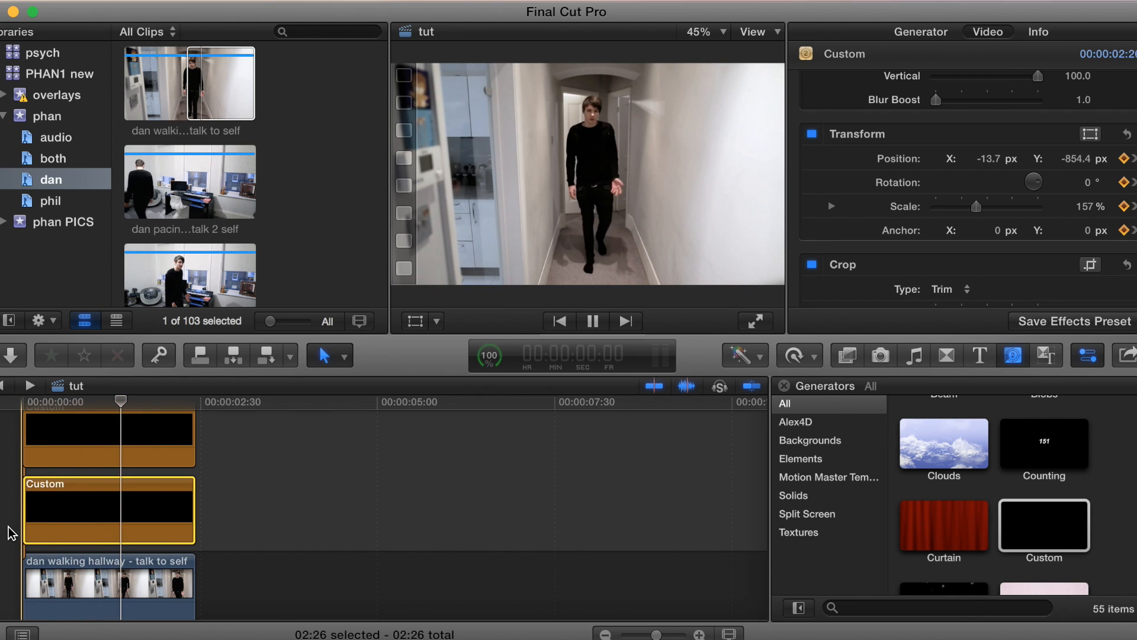
pyautogui.press('space')
pyautogui.press('space')
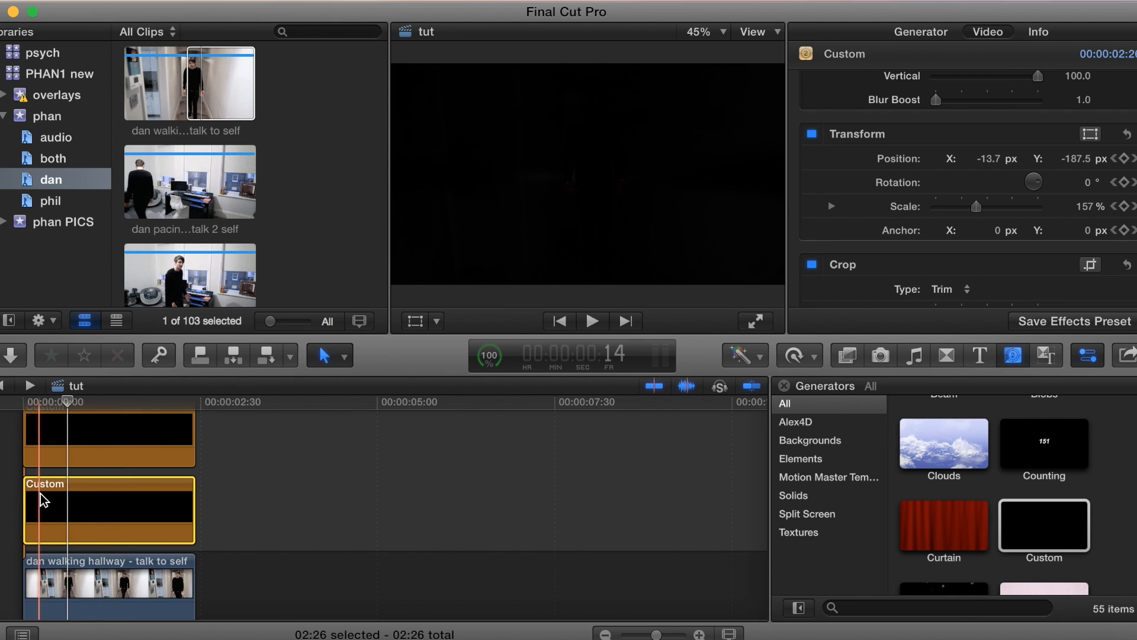
pyautogui.press('space')
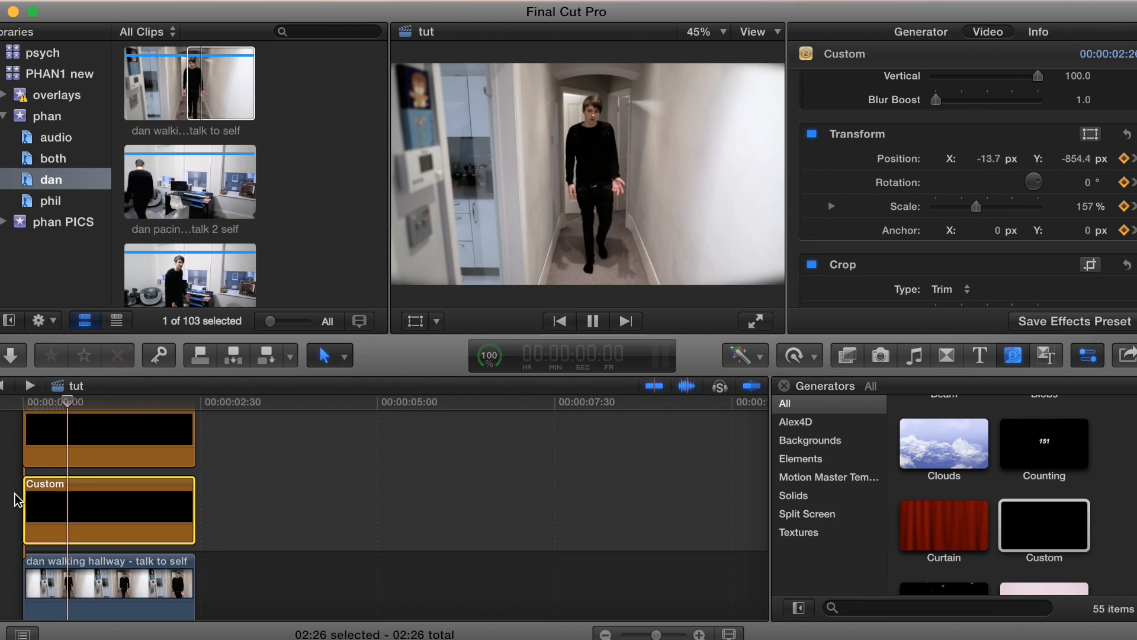
pyautogui.press('space')
pyautogui.press('space')
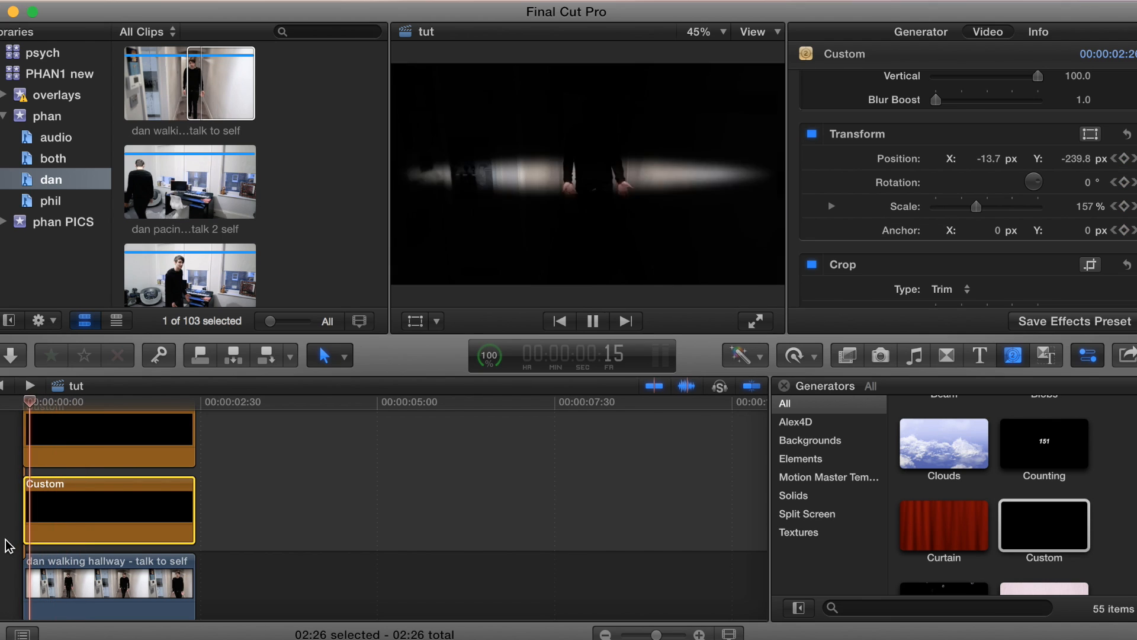
pyautogui.press('space')
pyautogui.press('space')
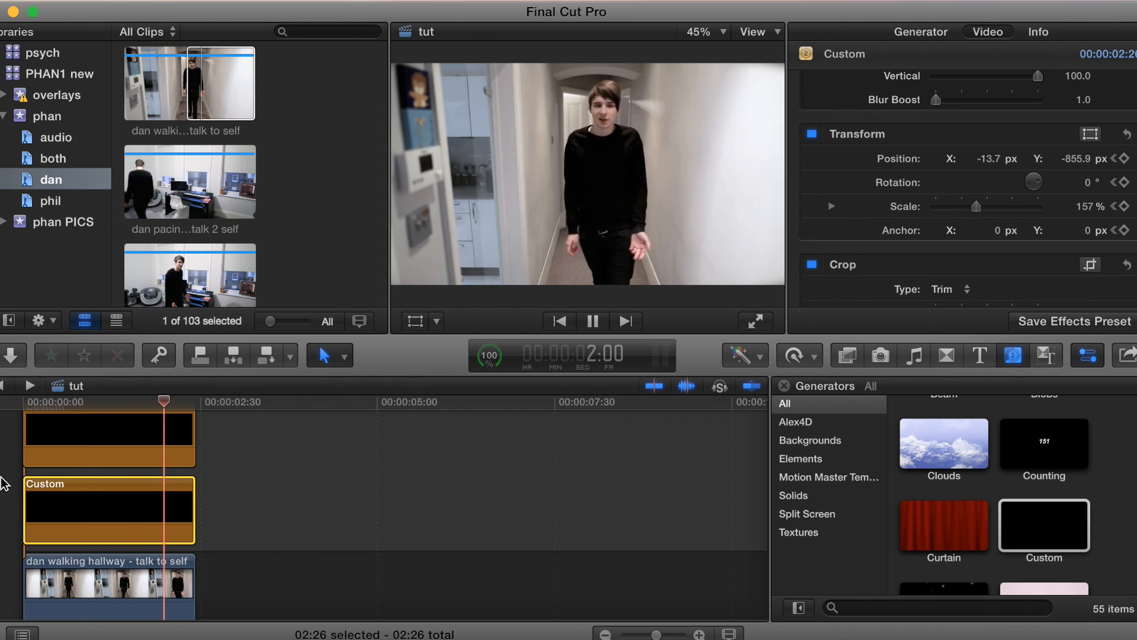
pyautogui.press('space')
pyautogui.press('space')
pyautogui.press('space')
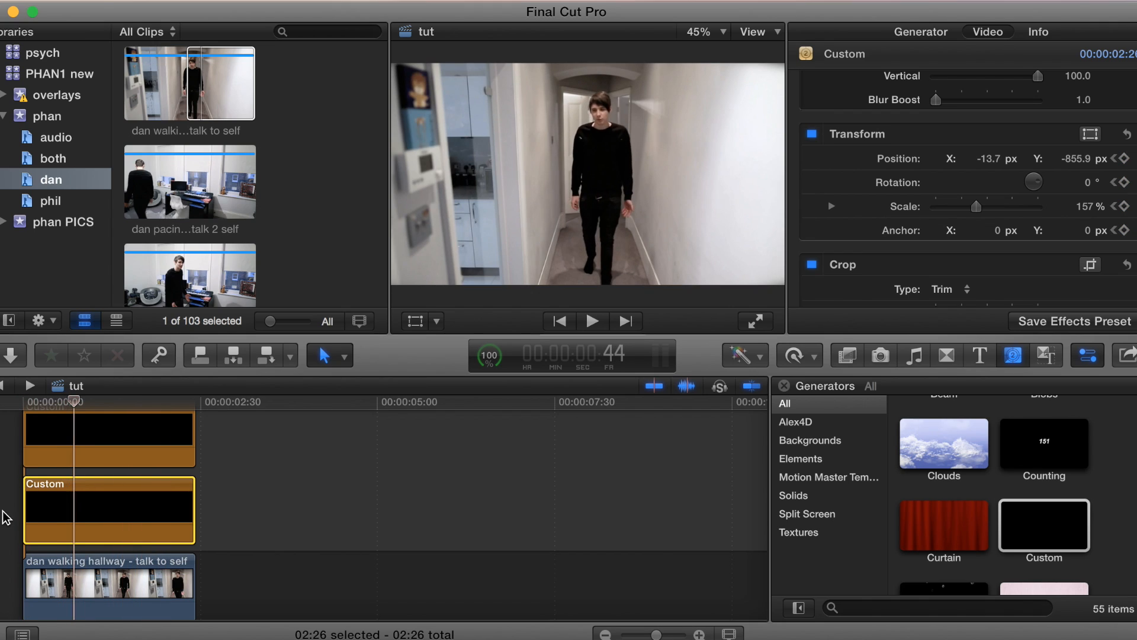
# - Search the effects for "gau" and apply Gaussian blur to the hallway clip
pyautogui.click(842, 358)
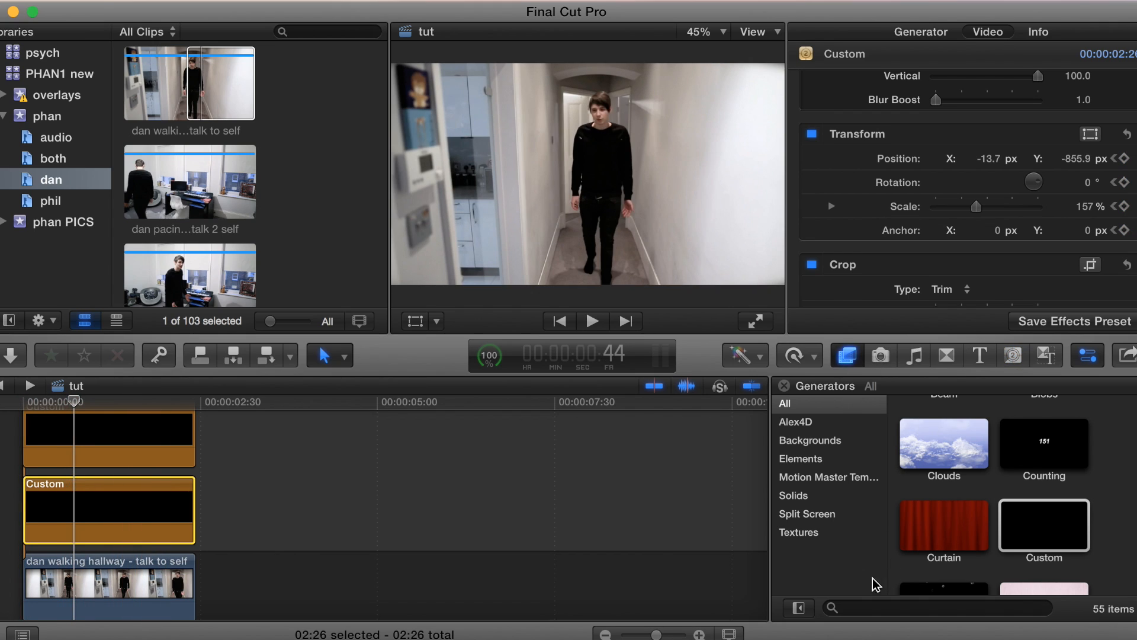
pyautogui.click(857, 608)
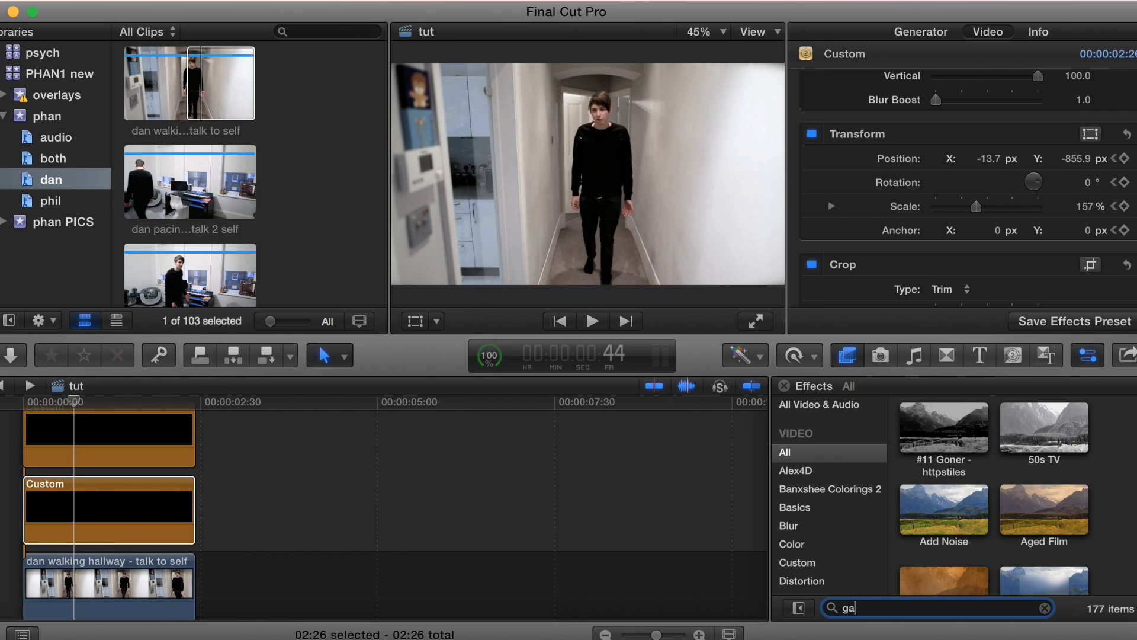
pyautogui.moveTo(951, 422); pyautogui.dragTo(48, 589)
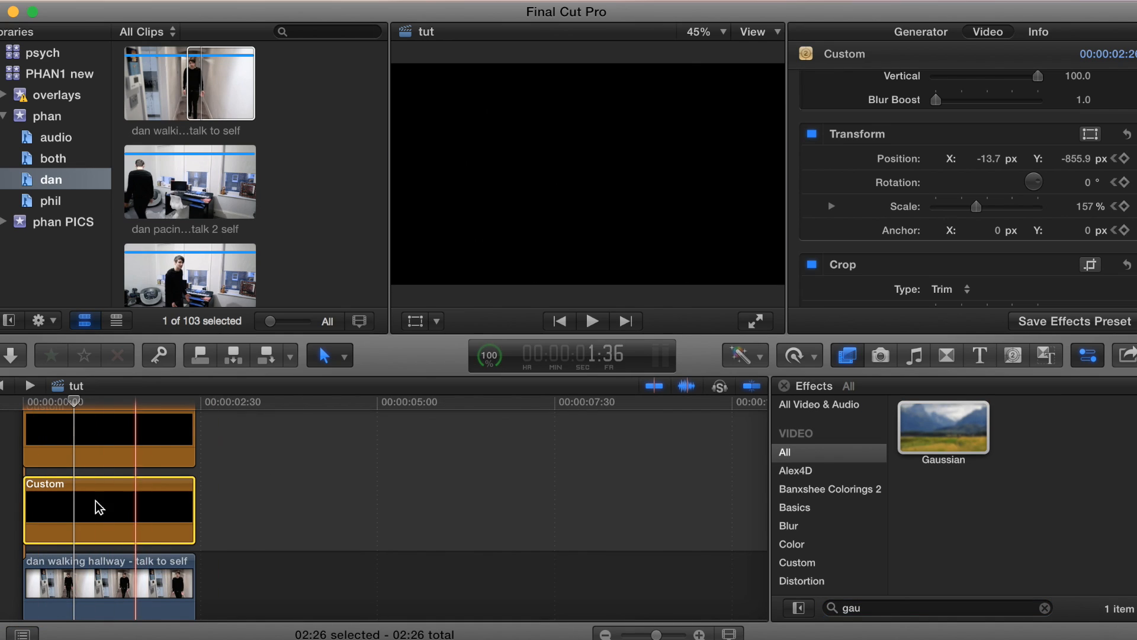
# - Add a Gaussian Amount keyframe of 50 at the start of the hallway clip
pyautogui.click(73, 575)
pyautogui.click(23, 402)
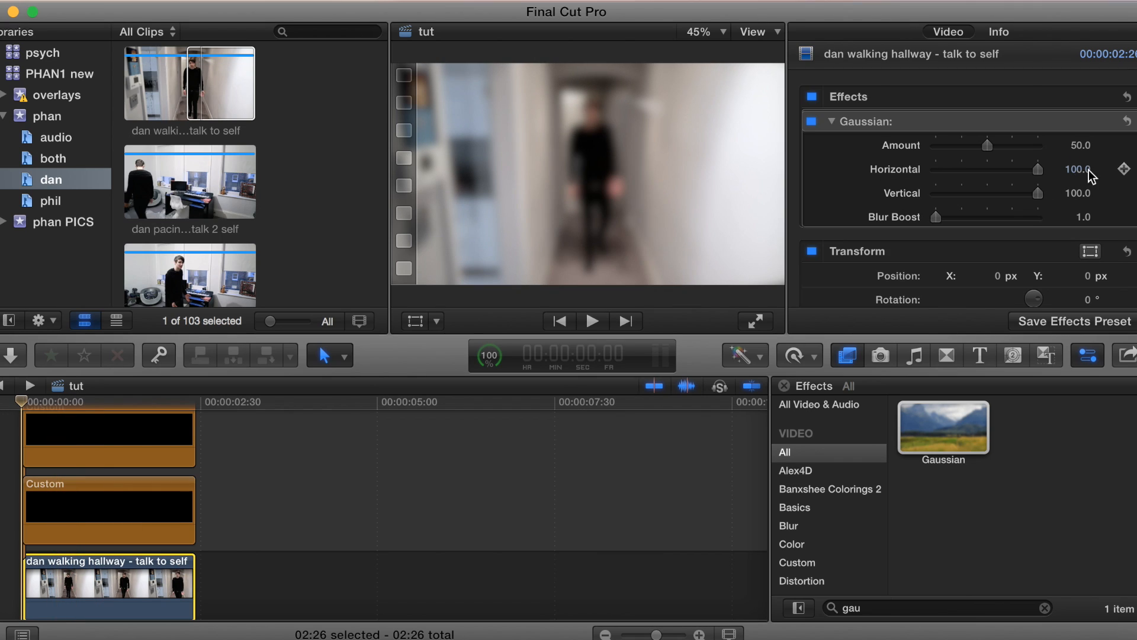
# - At frame 40, reduce the hallway clip's Gaussian Amount to 0 to bring the picture into focus
pyautogui.press('Right')
pyautogui.press('Right')
pyautogui.press('Right')
pyautogui.press('Right')
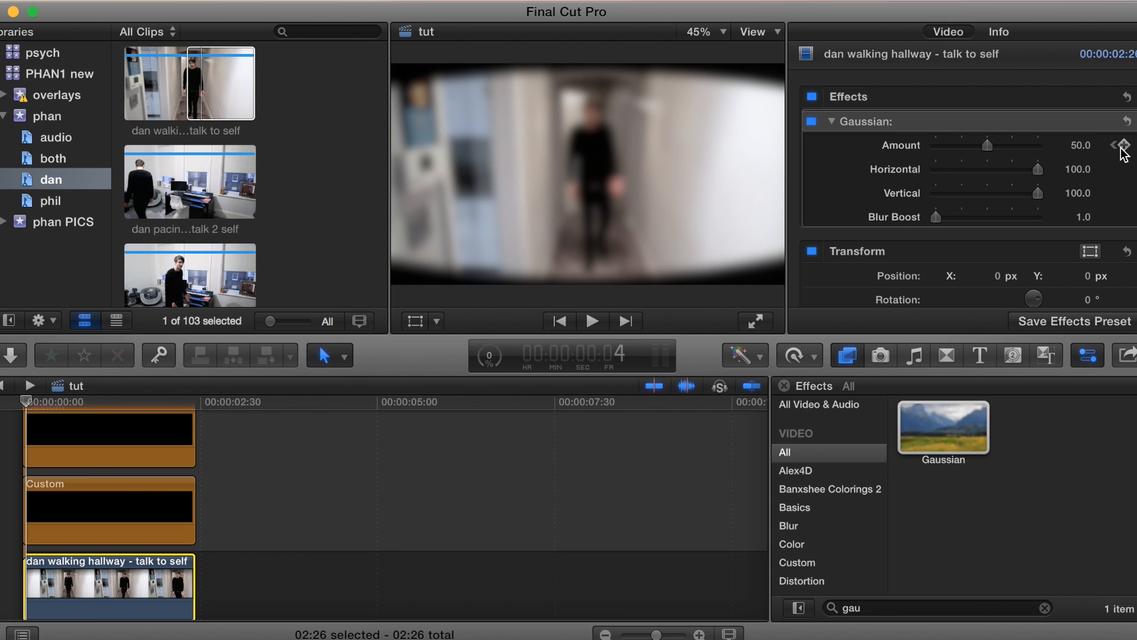
pyautogui.press('Right')
pyautogui.press('Right')
pyautogui.press('Right')
pyautogui.press('Right')
pyautogui.press('Right')
pyautogui.press('Right')
pyautogui.press('Right')
pyautogui.press('Right')
pyautogui.press('Right')
pyautogui.press('Right')
pyautogui.press('Right')
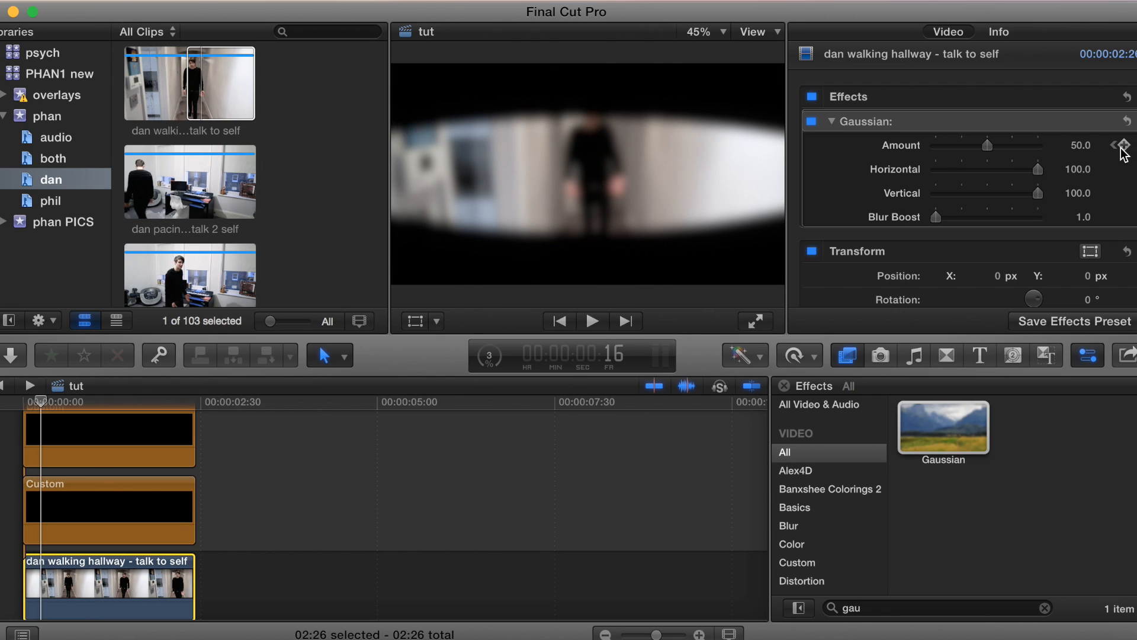
pyautogui.press('Right')
pyautogui.press('Right')
pyautogui.press('Right')
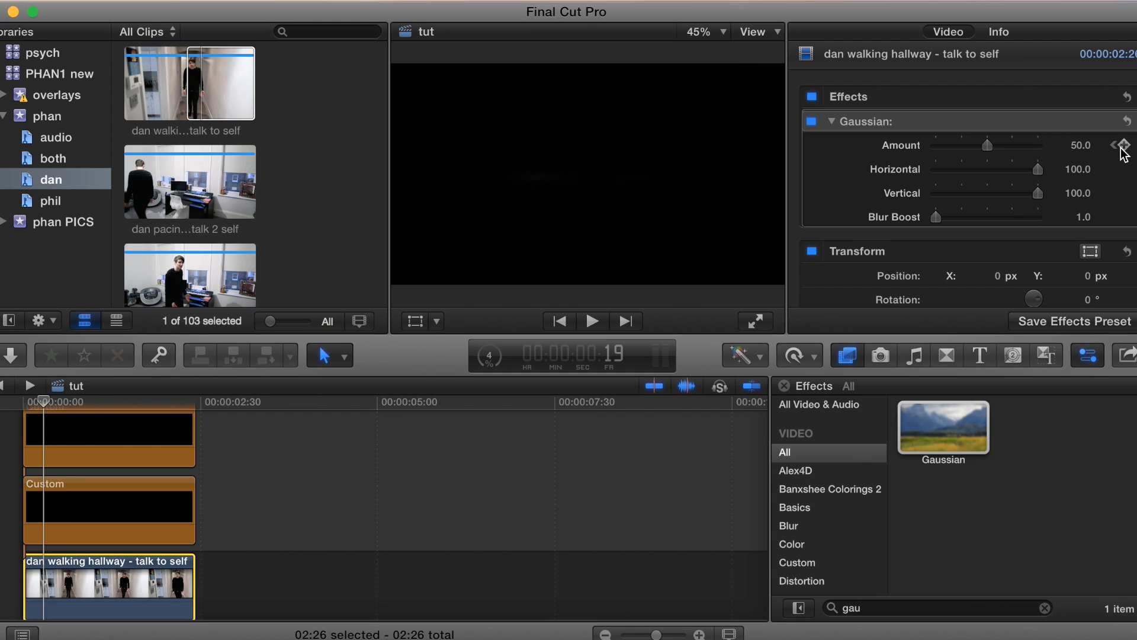
pyautogui.press('Right')
pyautogui.press('Right')
pyautogui.press('Right')
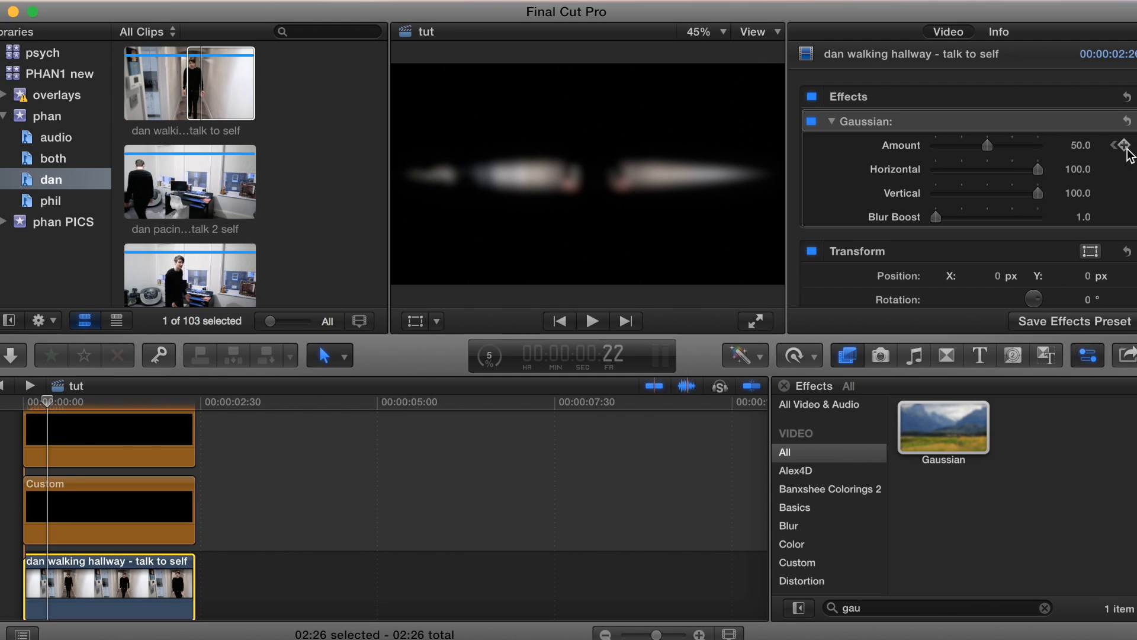
pyautogui.press('Right')
pyautogui.press('Right')
pyautogui.press('Right')
pyautogui.press('Right')
pyautogui.press('Right')
pyautogui.press('Right')
pyautogui.press('Right')
pyautogui.press('Right')
pyautogui.press('Right')
pyautogui.press('Right')
pyautogui.press('Right')
pyautogui.press('Right')
pyautogui.press('Right')
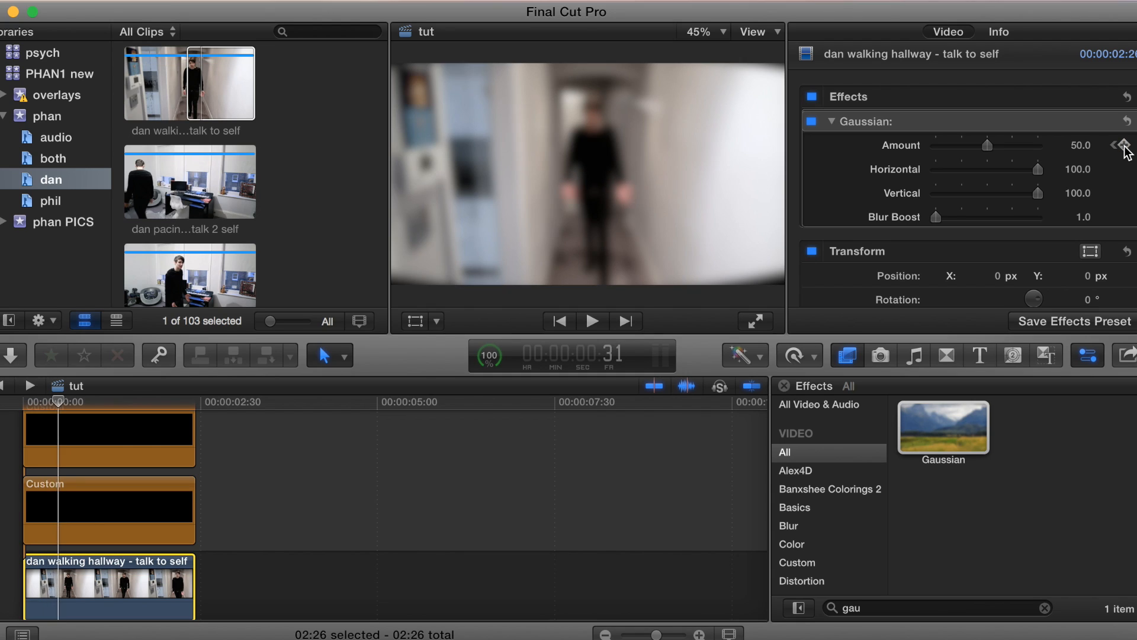
pyautogui.press('Right')
pyautogui.press('Right')
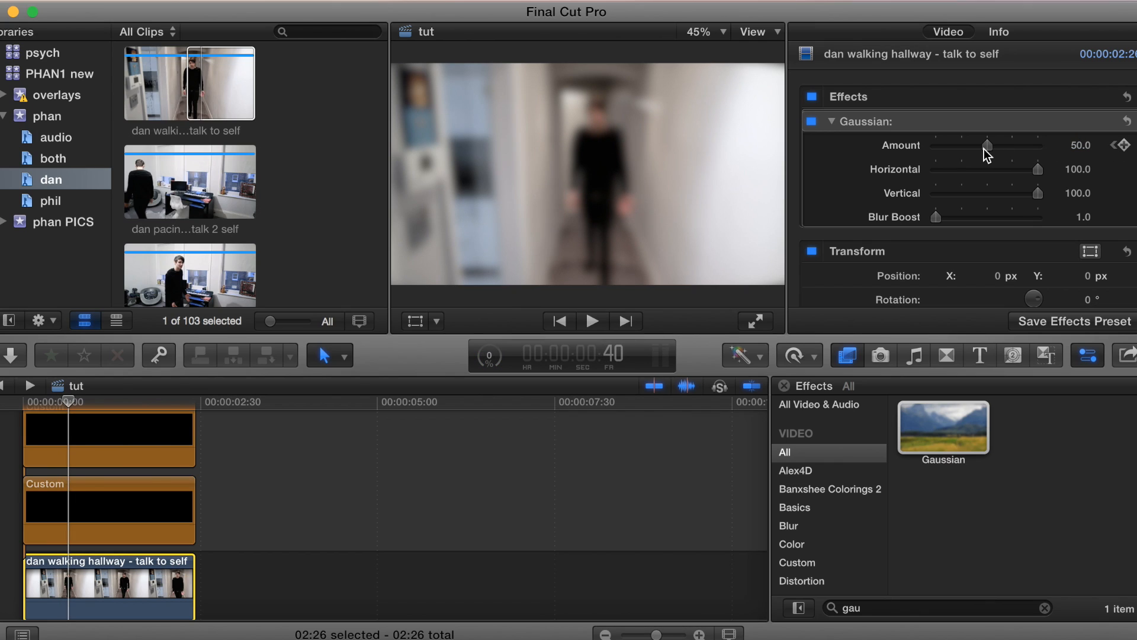
pyautogui.moveTo(987, 145); pyautogui.dragTo(826, 151)
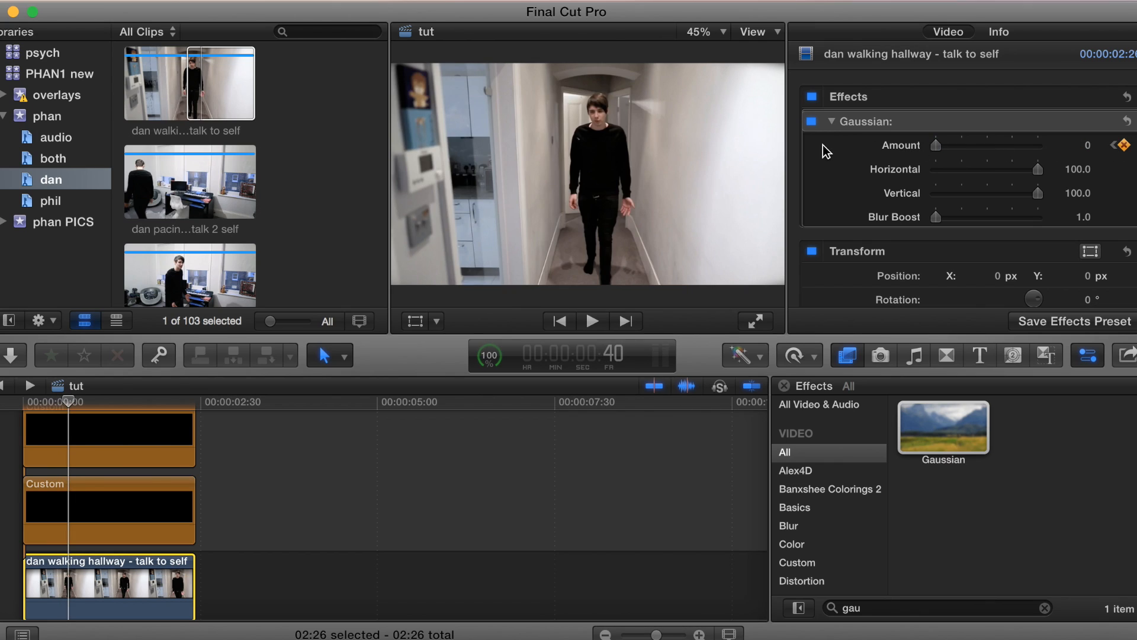
# - Play the timeline from the start to check the animated blur with the blink
pyautogui.press('Home')
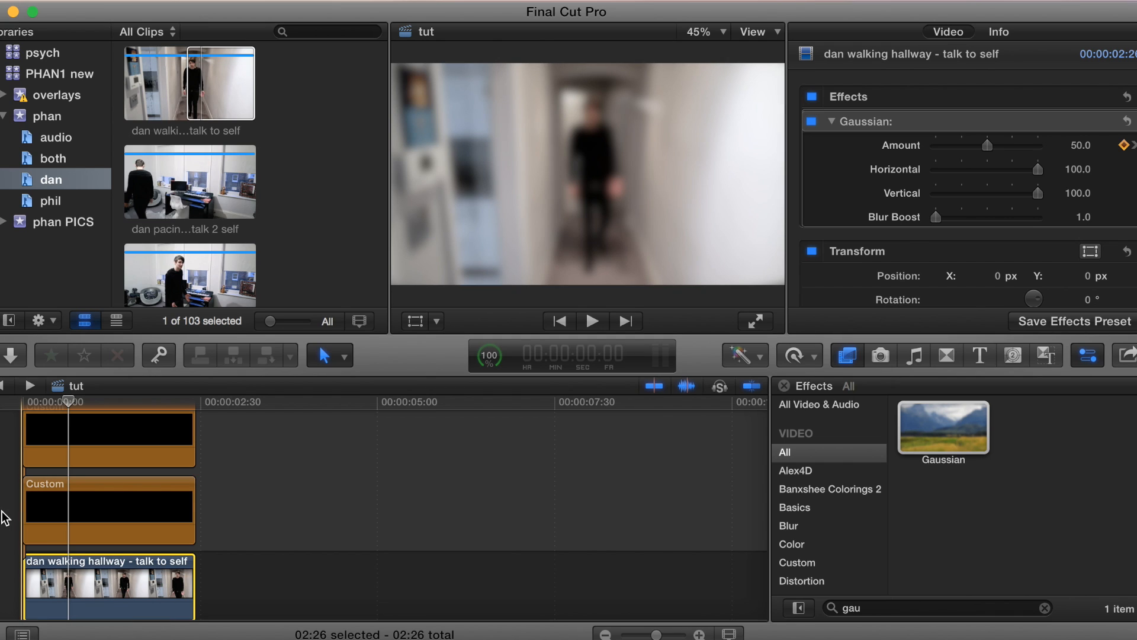
pyautogui.press('space')
pyautogui.press('space')
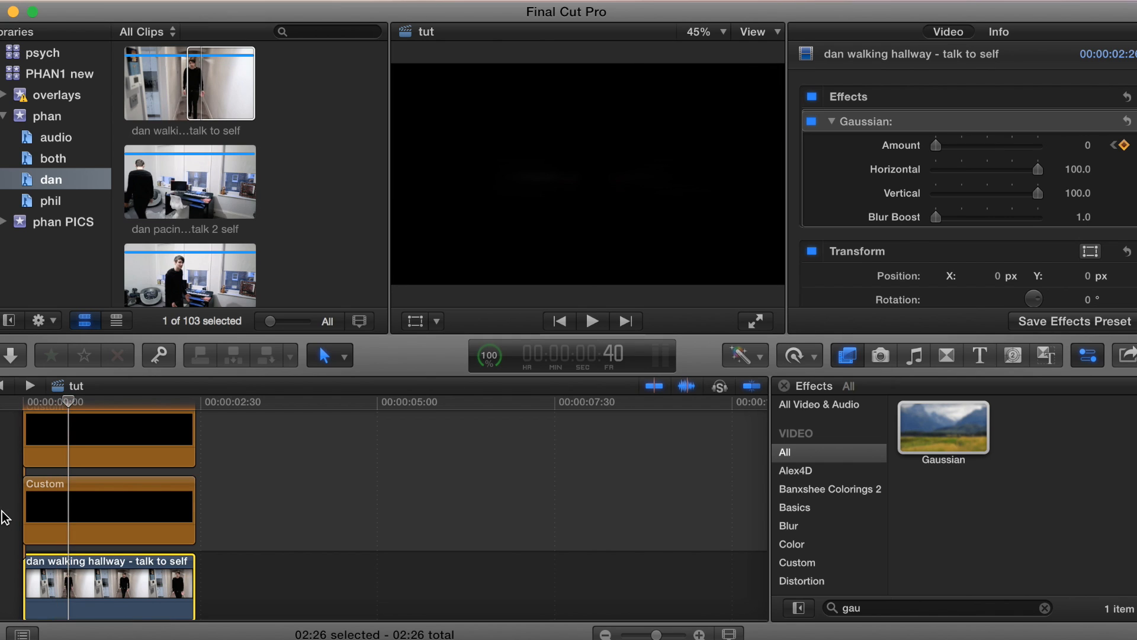
# - Set the hallway clip's starting Gaussian Amount to 0 and keyframe an Amount of 50 at frame 22
pyautogui.click(8, 403)
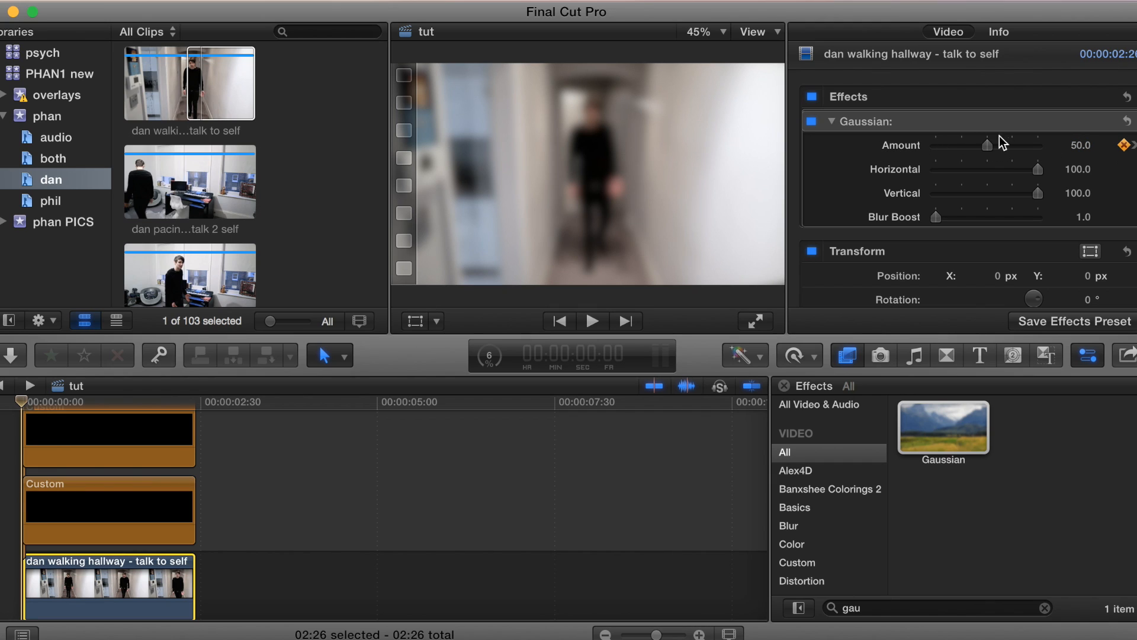
pyautogui.moveTo(988, 146); pyautogui.dragTo(917, 148)
pyautogui.click(1133, 145)
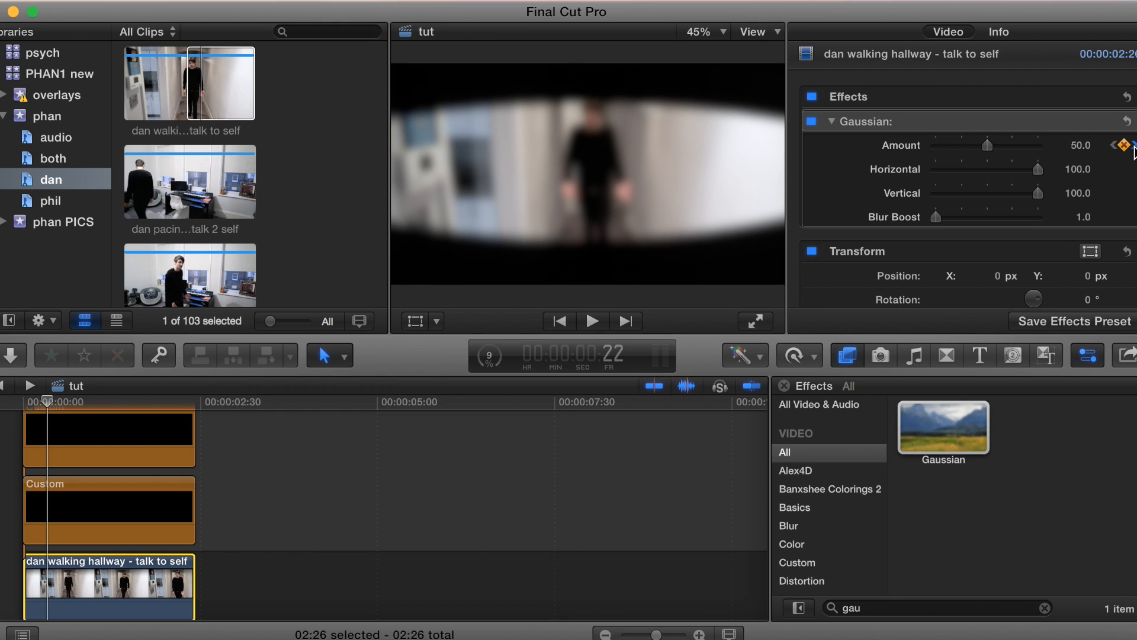
# - Play the timeline repeatedly from the start to review the focus change during the blink
pyautogui.press('space')
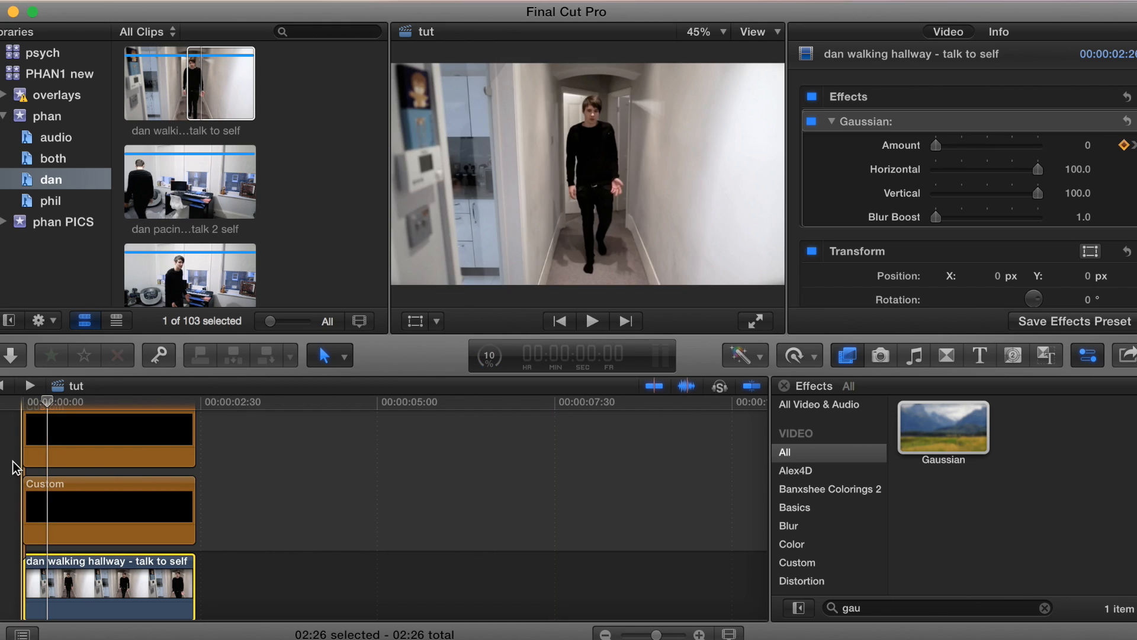
pyautogui.press('space')
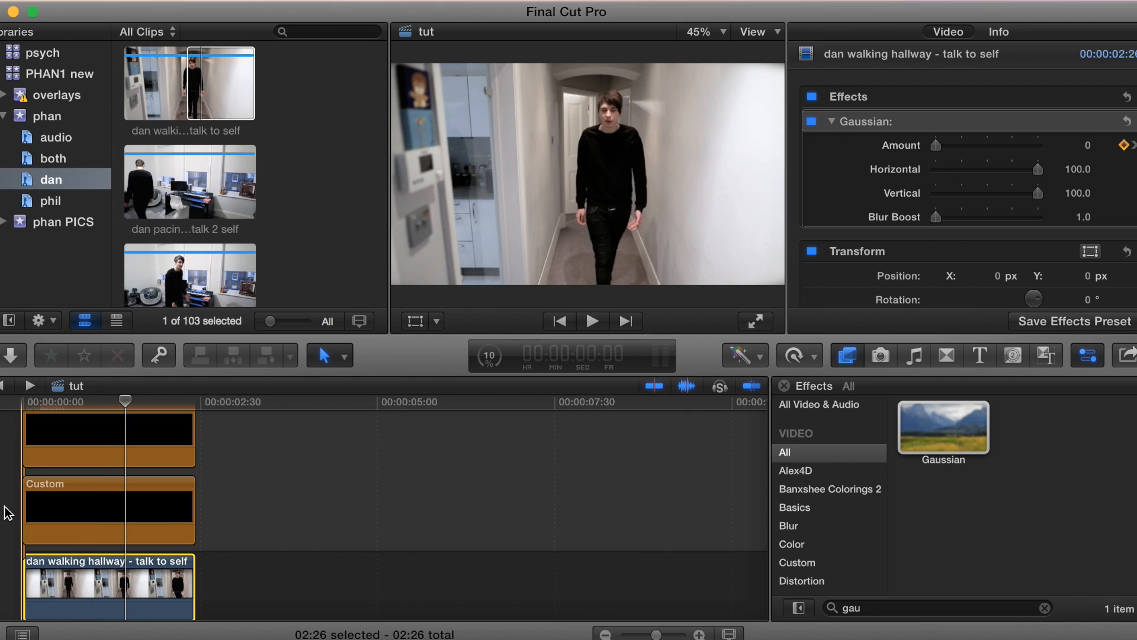
pyautogui.press('space')
pyautogui.press('space')
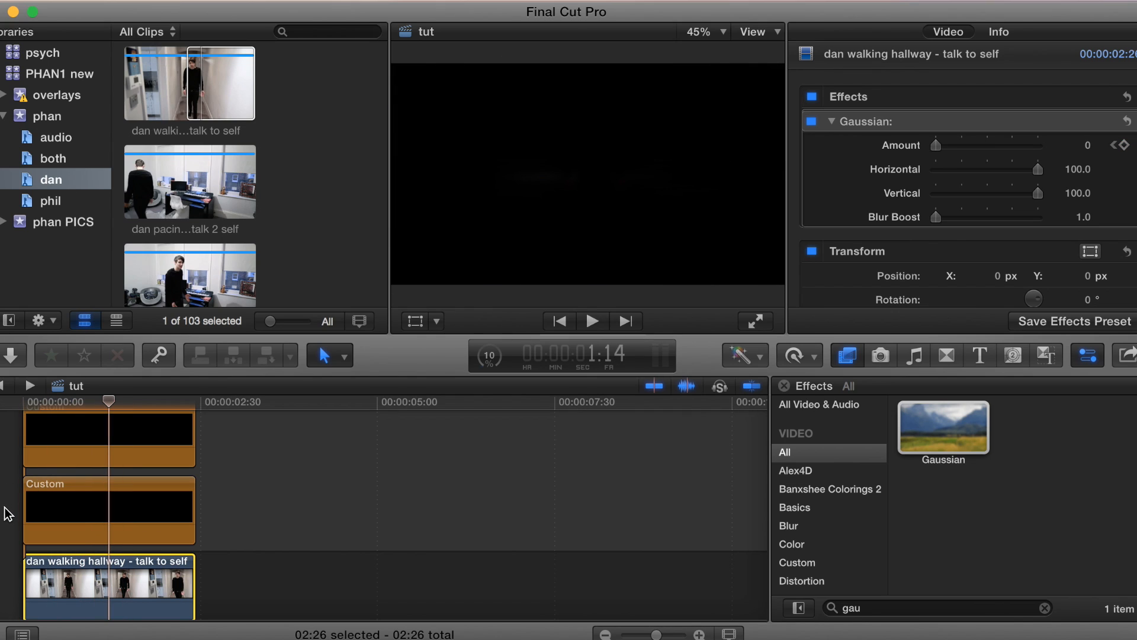
pyautogui.press('space')
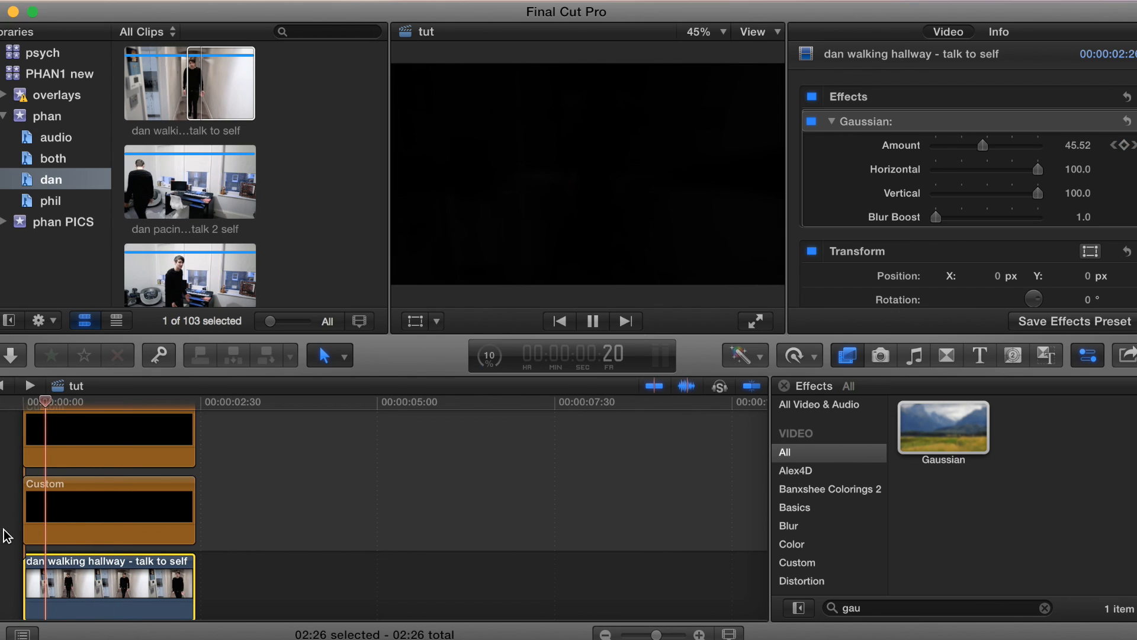
pyautogui.press('space')
pyautogui.press('space')
pyautogui.press('space')
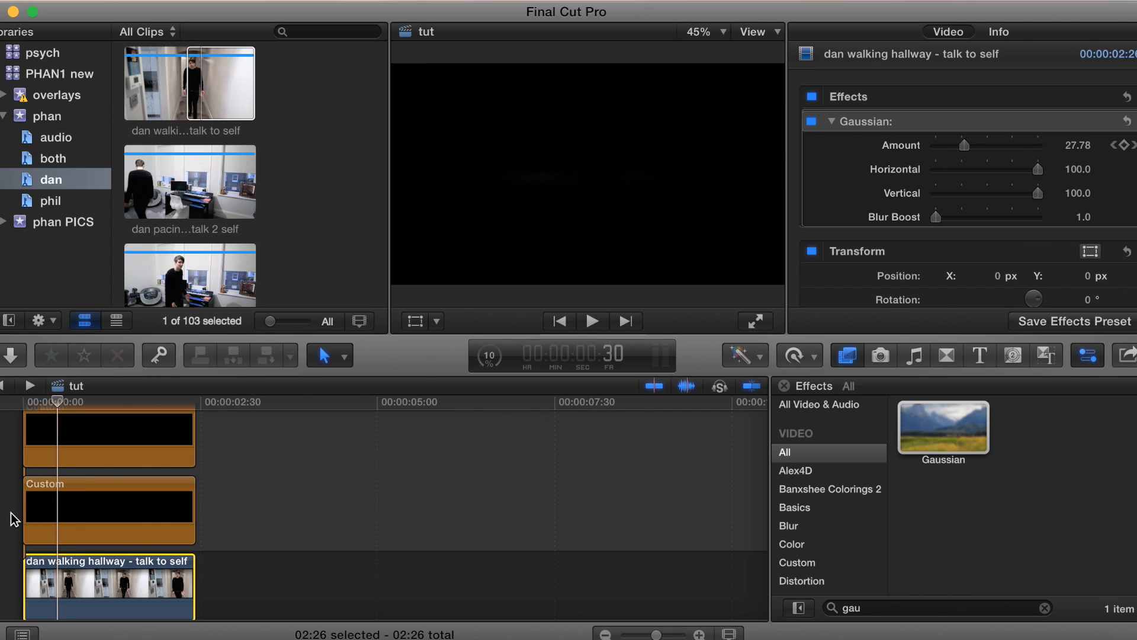